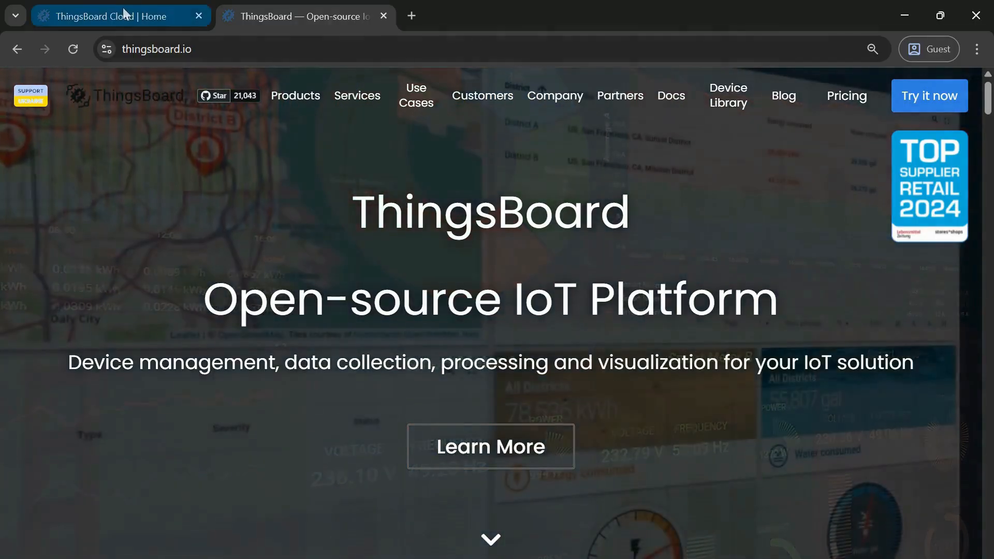
- Open the Getting Started guide on creating a device and read through its provisioning and connection steps
{"action": "left_click", "coordinate": [123, 10]}
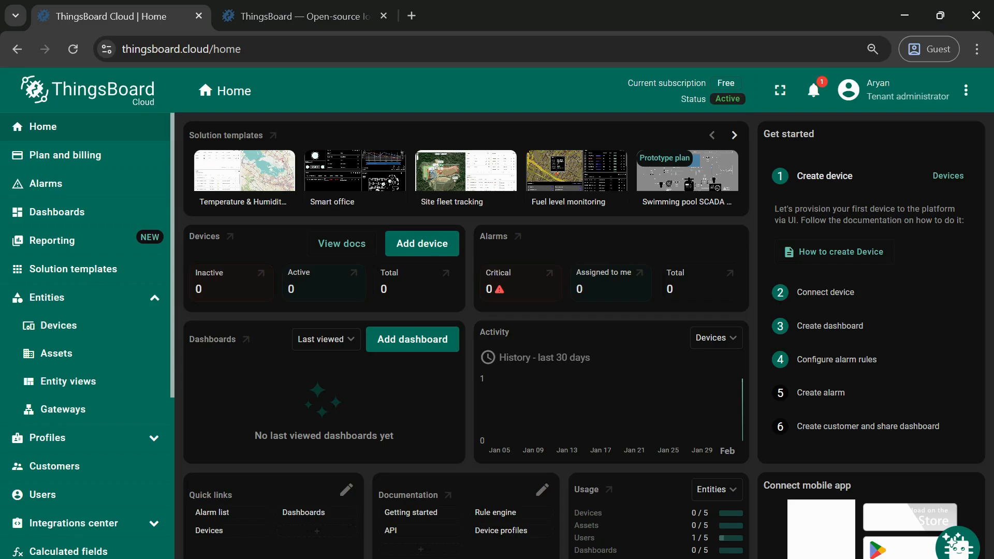
{"action": "left_click", "coordinate": [842, 253]}
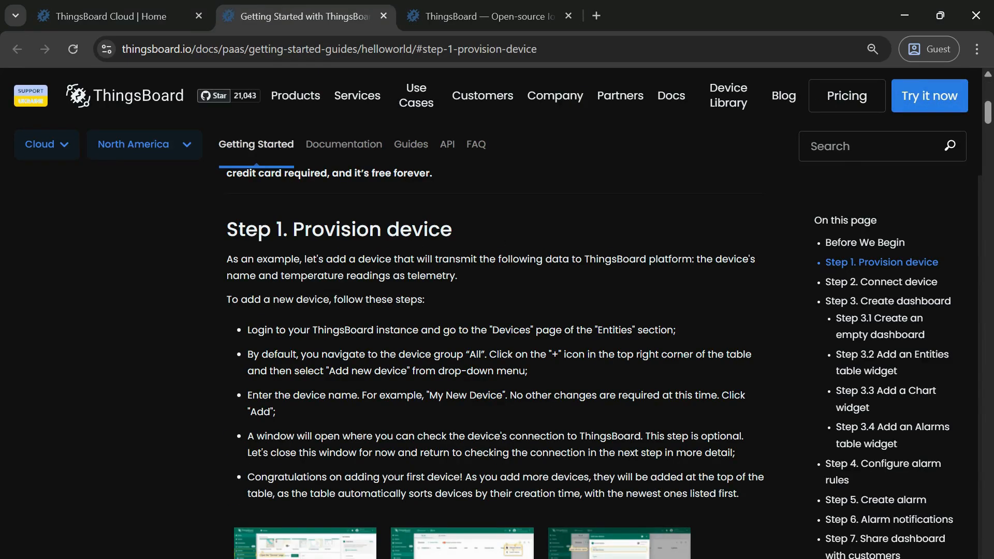
{"action": "scroll", "coordinate": [486, 325], "scroll_direction": "up", "scroll_amount": 10}
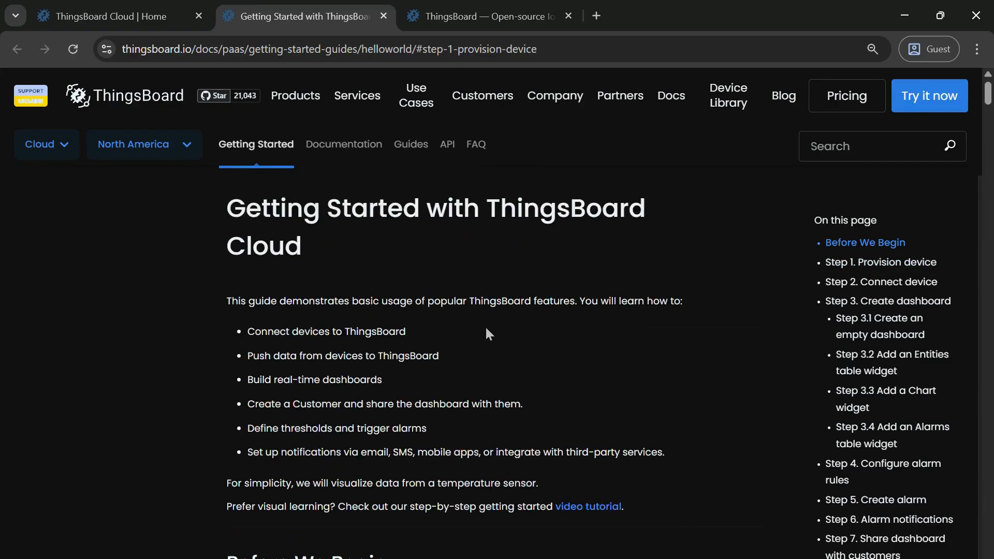
{"action": "scroll", "coordinate": [486, 329], "scroll_direction": "down", "scroll_amount": 15}
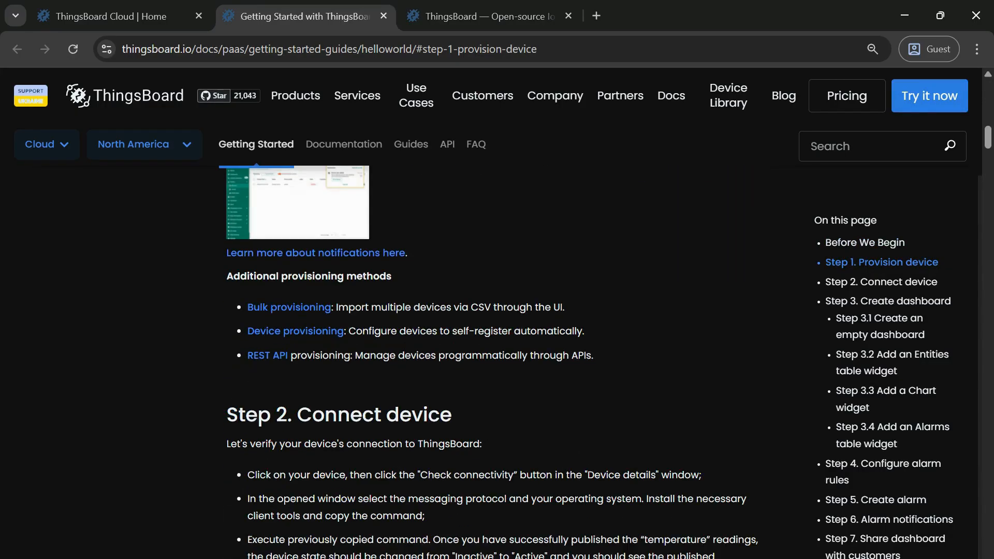
{"action": "scroll", "coordinate": [452, 374], "scroll_direction": "down", "scroll_amount": 6}
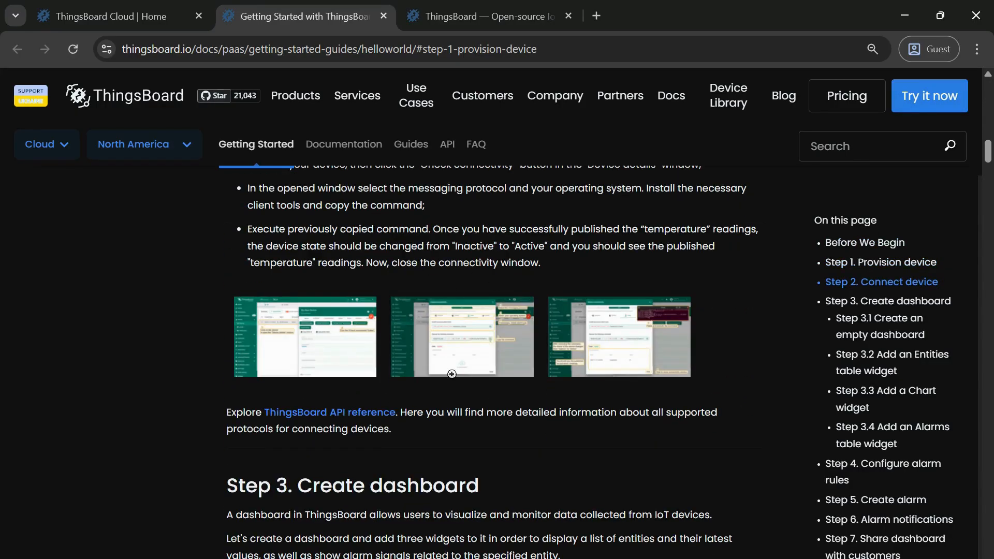
- Add a new device named my device with the default profile and close the connectivity prompt
{"action": "left_click", "coordinate": [120, 17]}
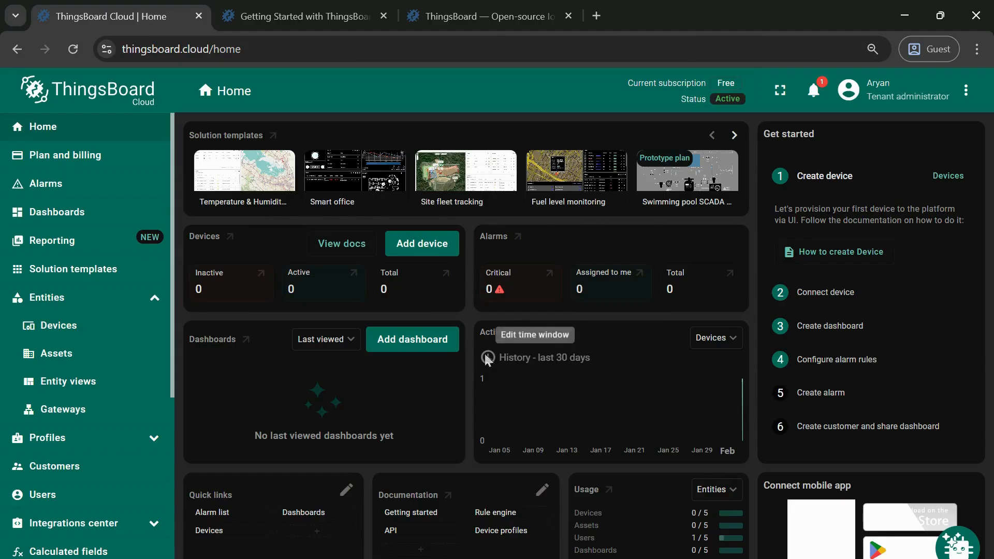
{"action": "left_click", "coordinate": [88, 334]}
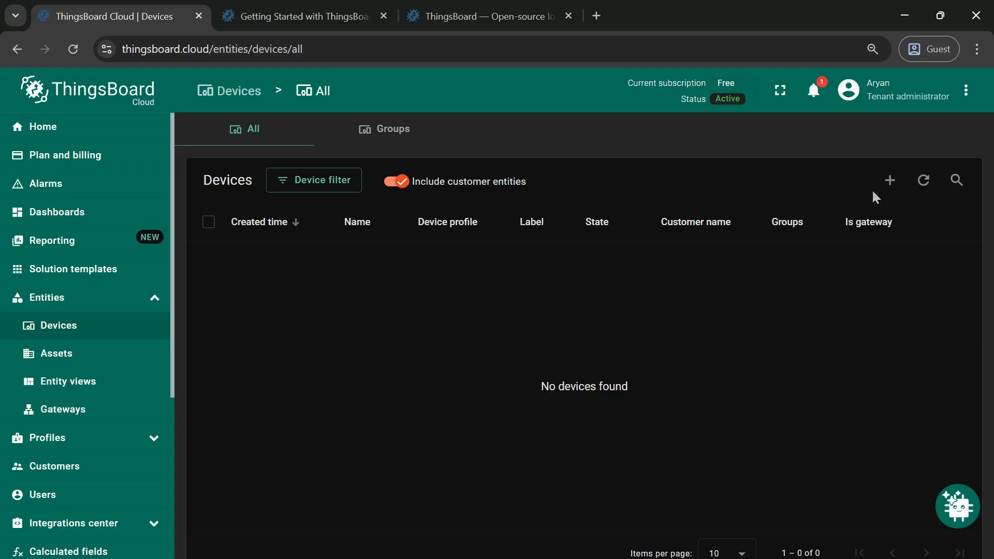
{"action": "left_click", "coordinate": [890, 181]}
{"action": "left_click", "coordinate": [862, 219]}
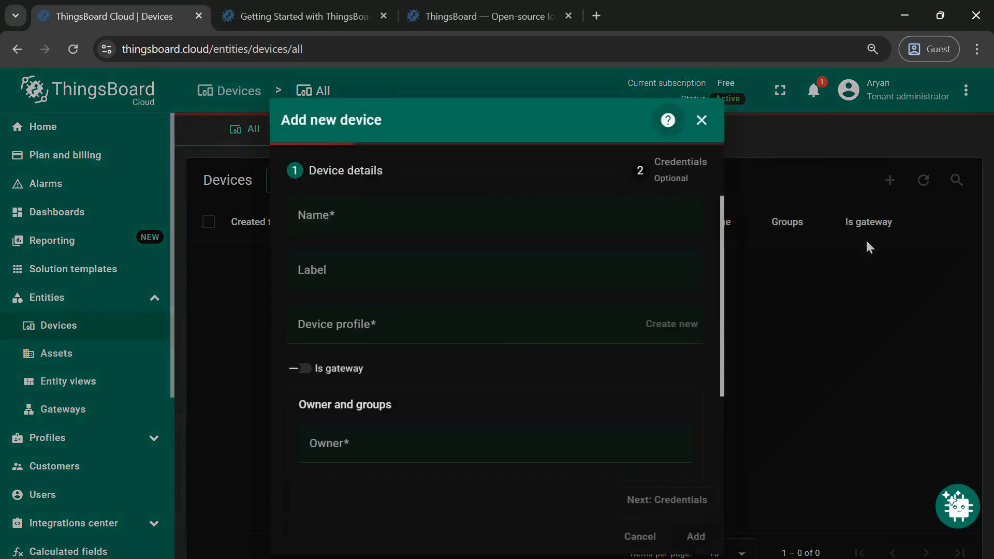
{"action": "left_click", "coordinate": [313, 229]}
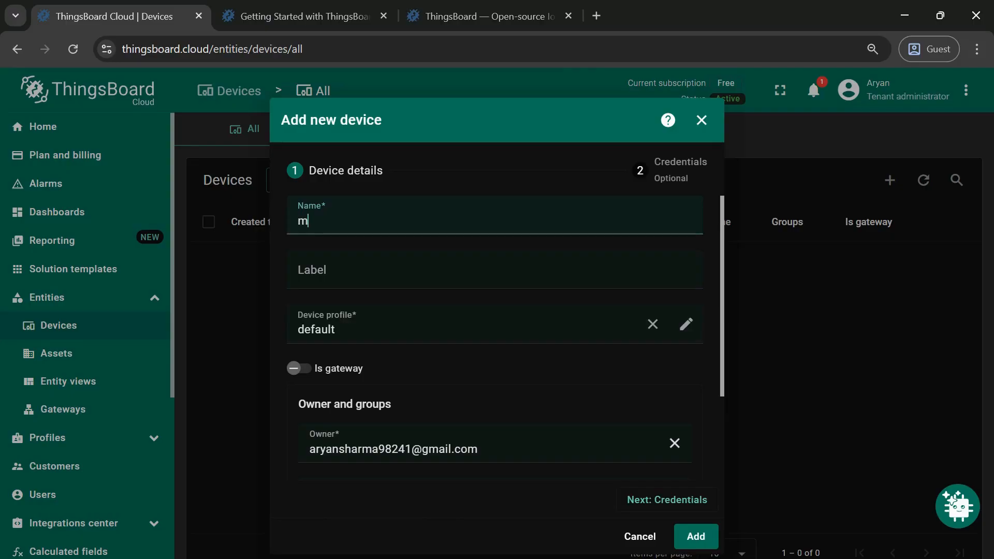
{"action": "type", "text": "my device"}
{"action": "left_click", "coordinate": [700, 539]}
{"action": "scroll", "coordinate": [706, 477], "scroll_direction": "down", "scroll_amount": 2}
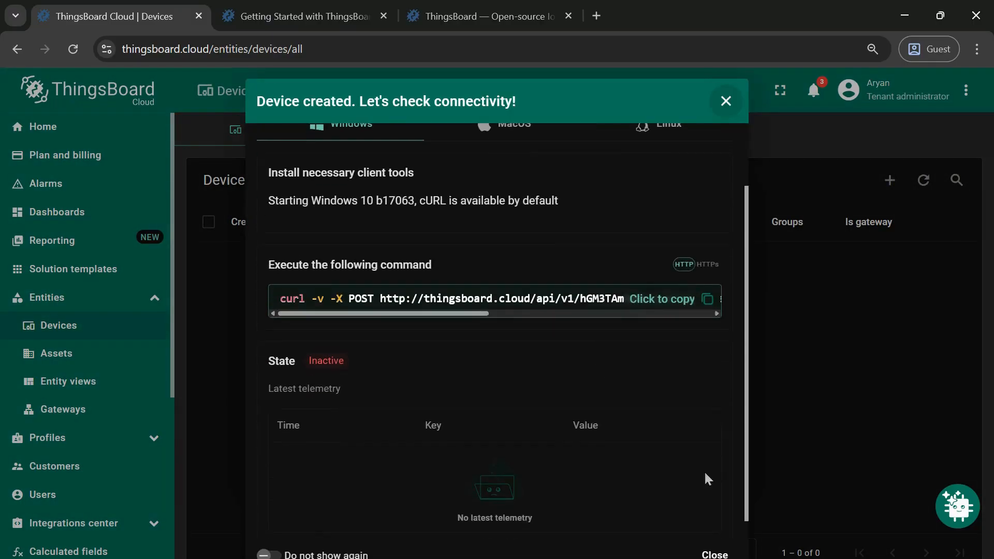
{"action": "left_click", "coordinate": [720, 554]}
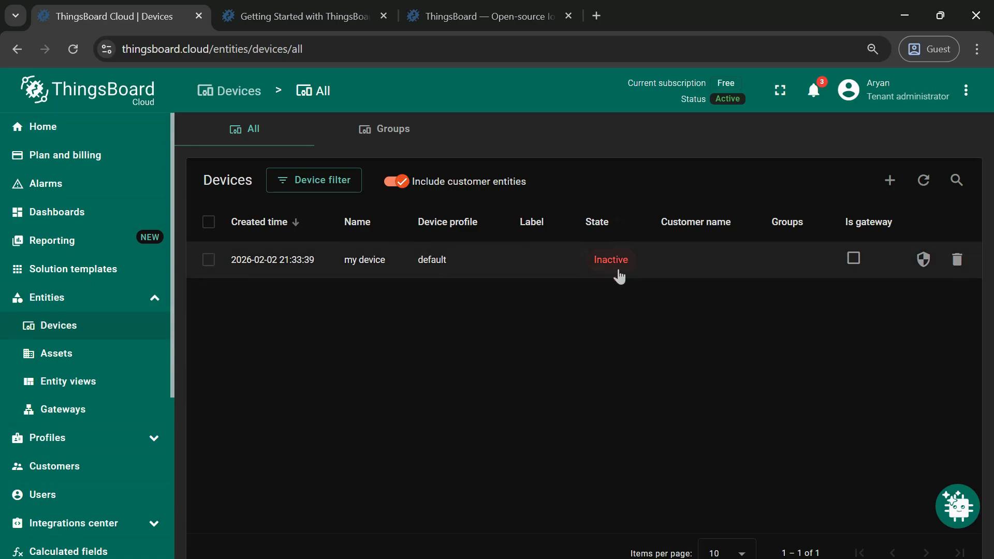
- Open my device's connectivity check and copy the HTTP curl command for Windows
{"action": "left_click", "coordinate": [524, 273]}
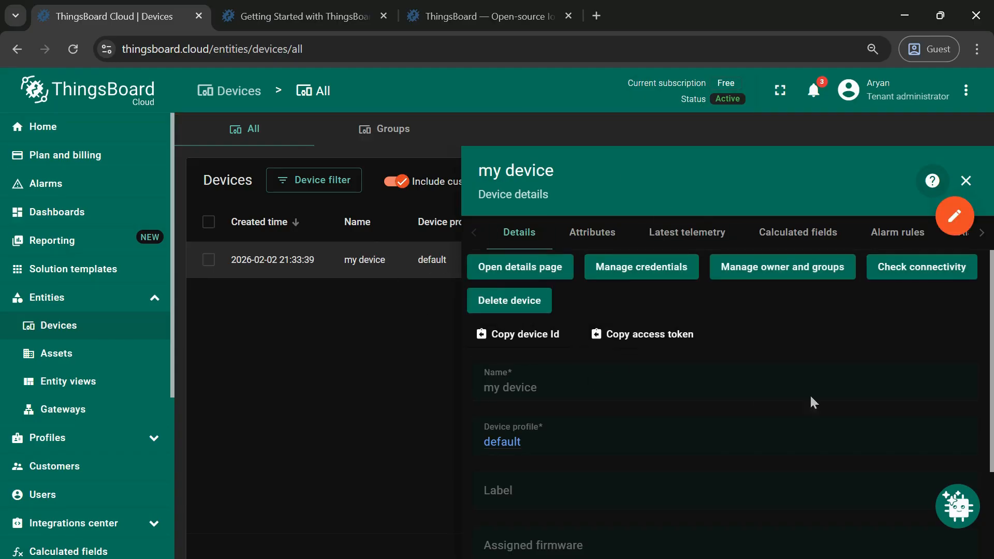
{"action": "left_click", "coordinate": [908, 269]}
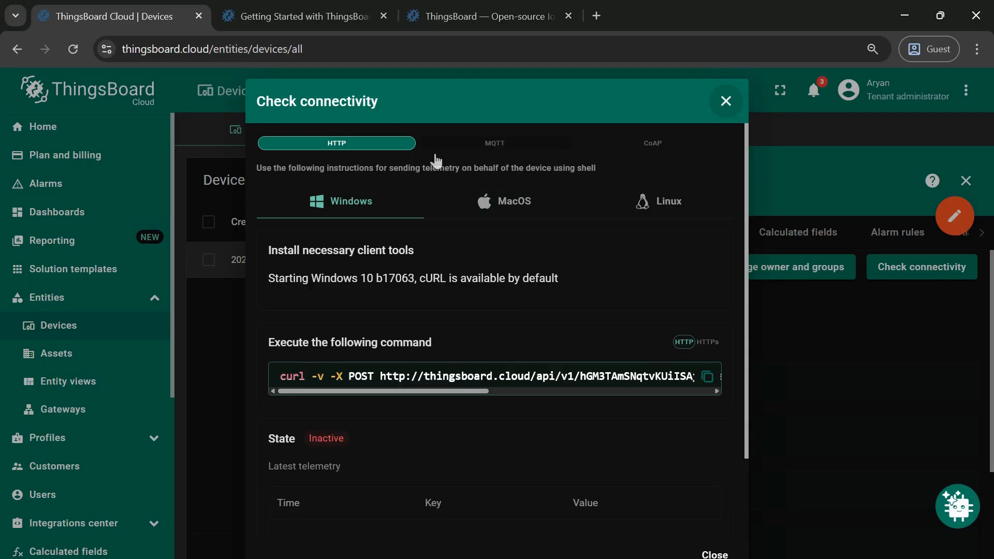
{"action": "left_click", "coordinate": [492, 145]}
{"action": "left_click", "coordinate": [676, 148]}
{"action": "left_click", "coordinate": [333, 148]}
{"action": "scroll", "coordinate": [515, 342], "scroll_direction": "down", "scroll_amount": 2}
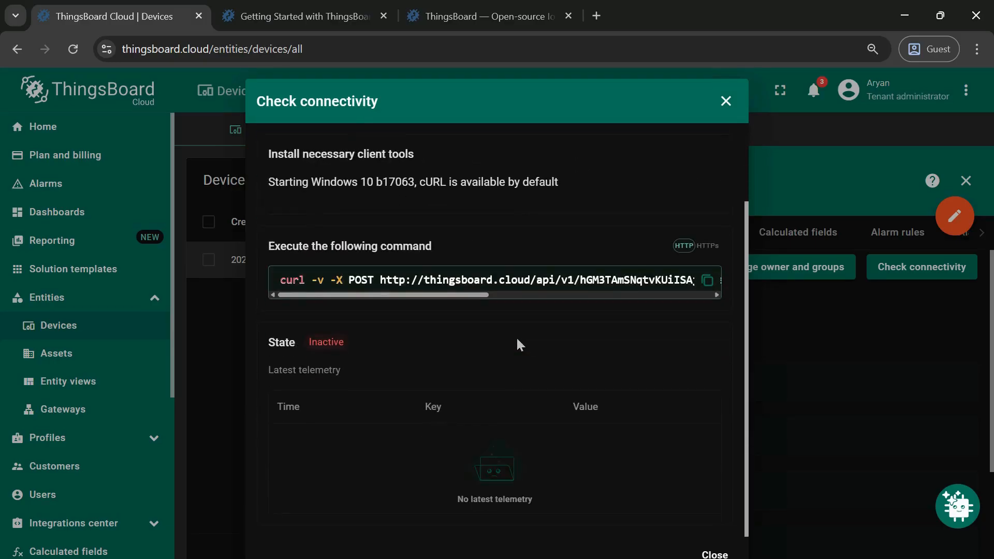
{"action": "left_click", "coordinate": [708, 282]}
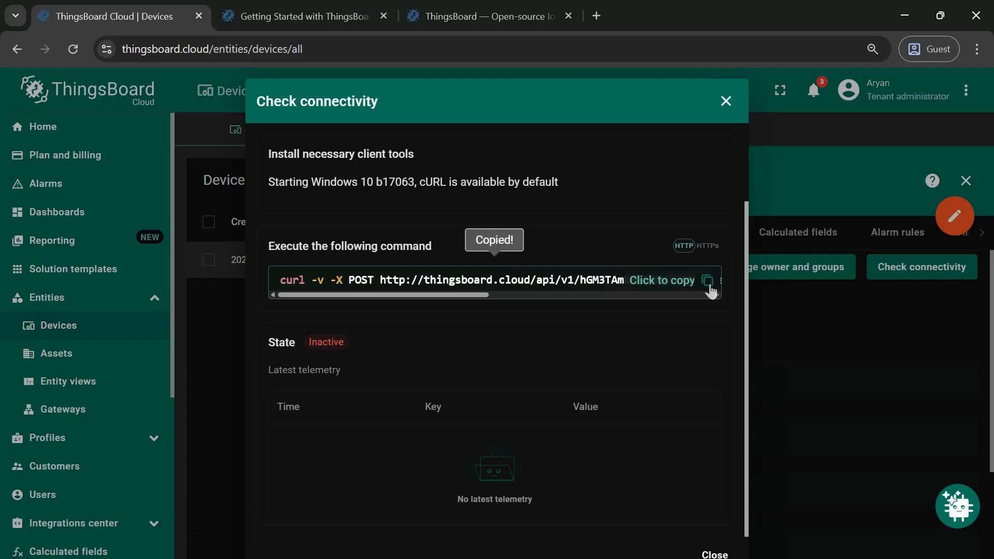
- Run the copied curl command containing the device access token in Command Prompt to send temperature telemetry, then close the device dialogs
{"action": "left_click", "coordinate": [601, 558]}
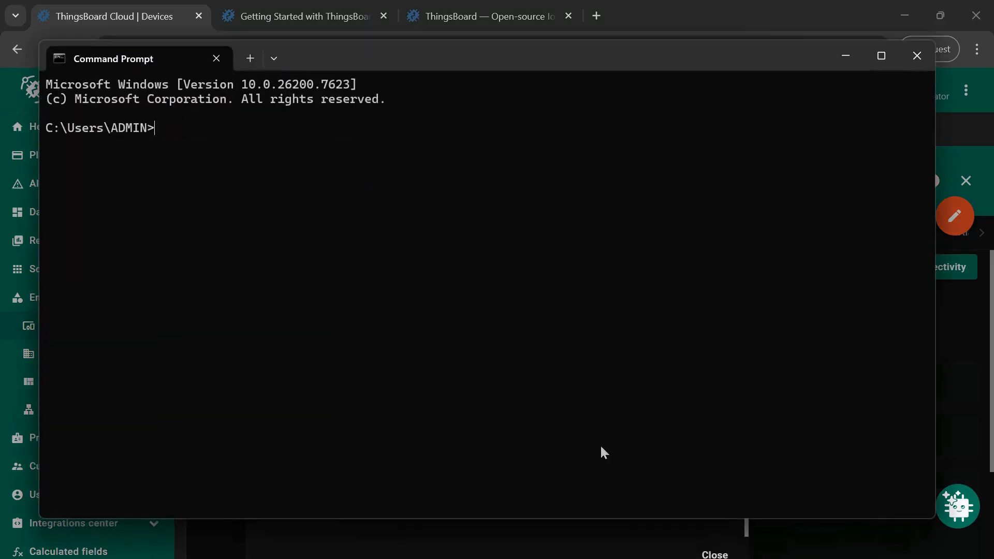
{"action": "key", "text": "ctrl+v"}
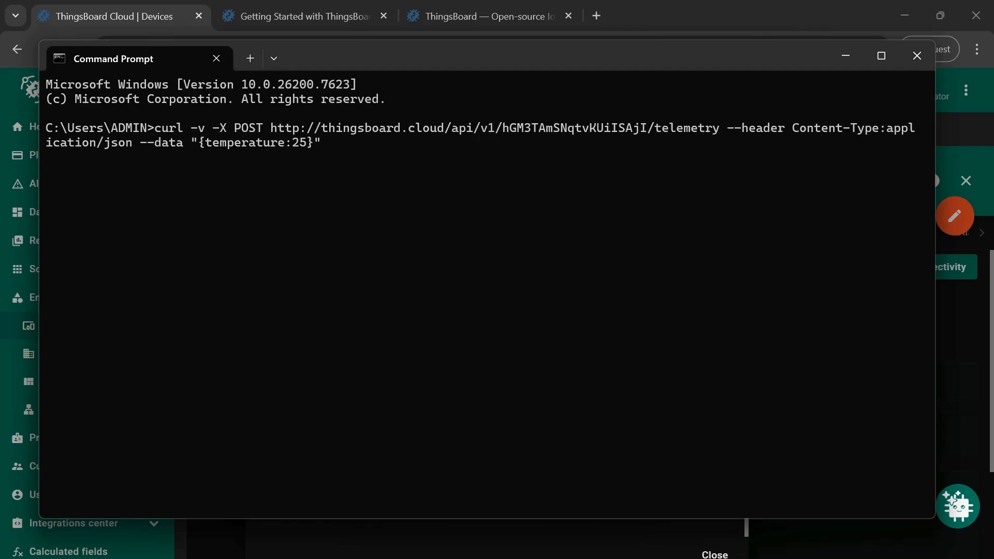
{"action": "key", "text": "Return"}
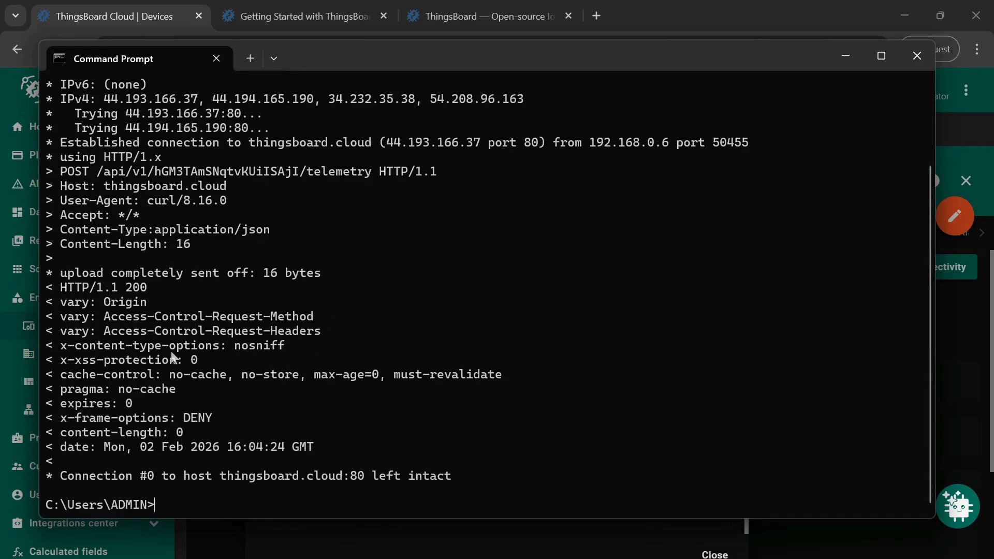
{"action": "scroll", "coordinate": [320, 288], "scroll_direction": "up", "scroll_amount": 3}
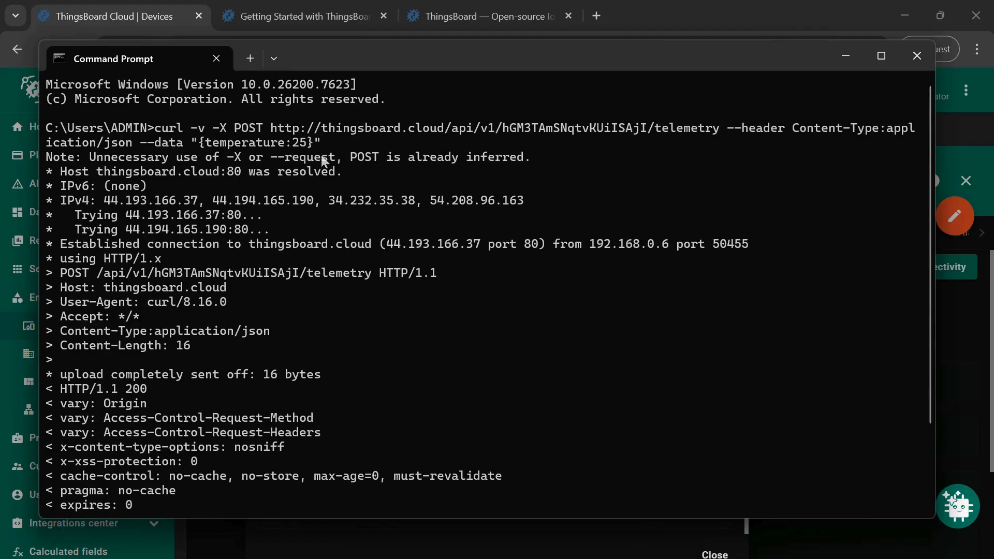
{"action": "left_click", "coordinate": [839, 58]}
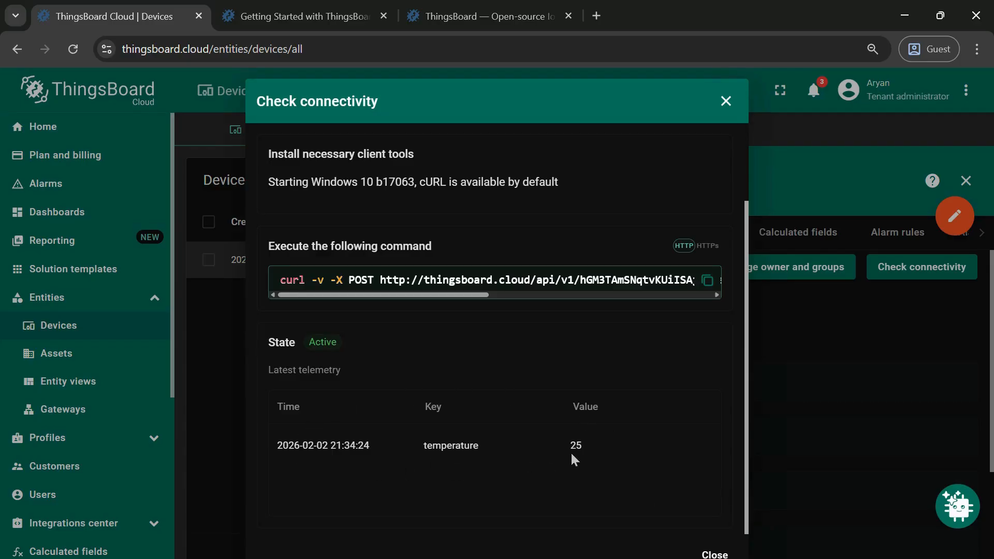
{"action": "left_click", "coordinate": [725, 102]}
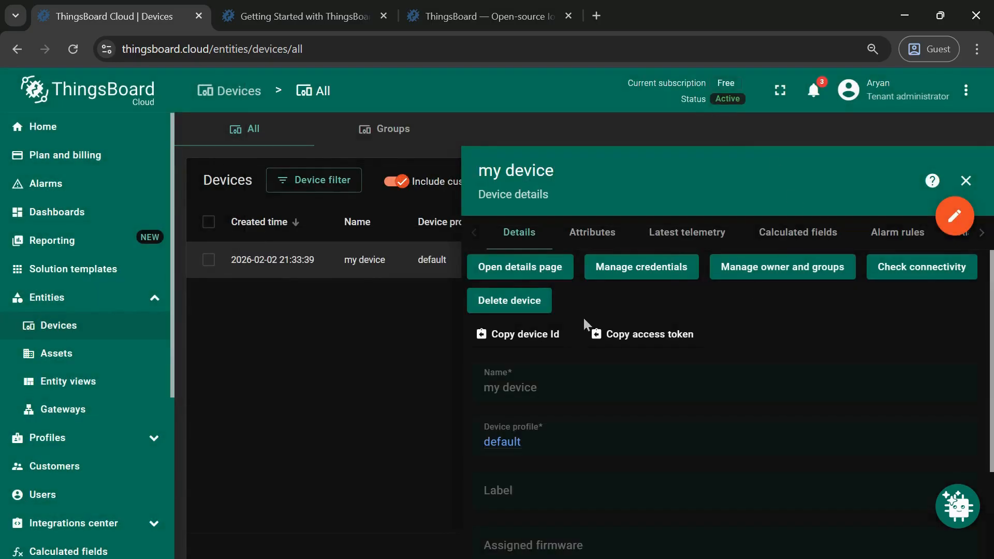
{"action": "left_click", "coordinate": [966, 181]}
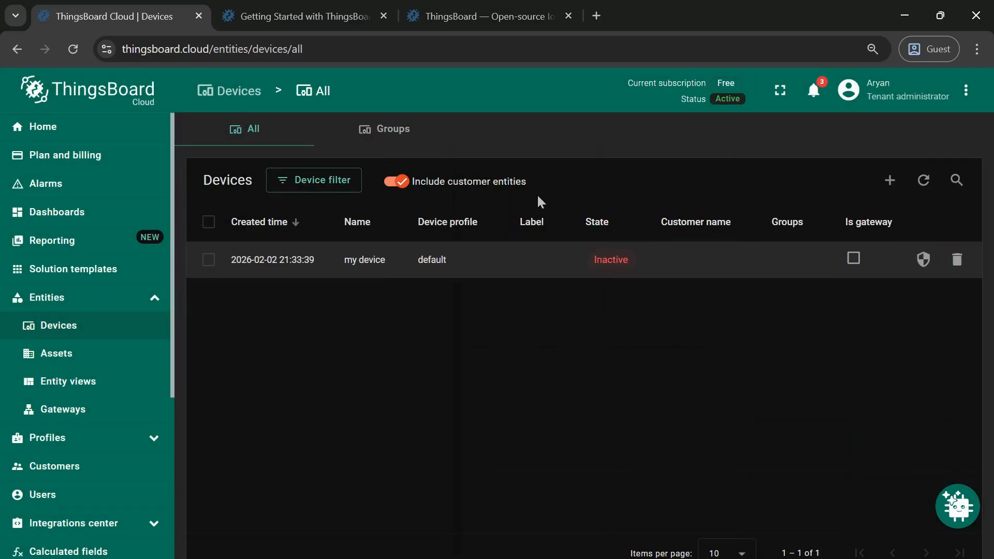
- Create a new dashboard titled my dashboard
{"action": "left_click", "coordinate": [77, 214]}
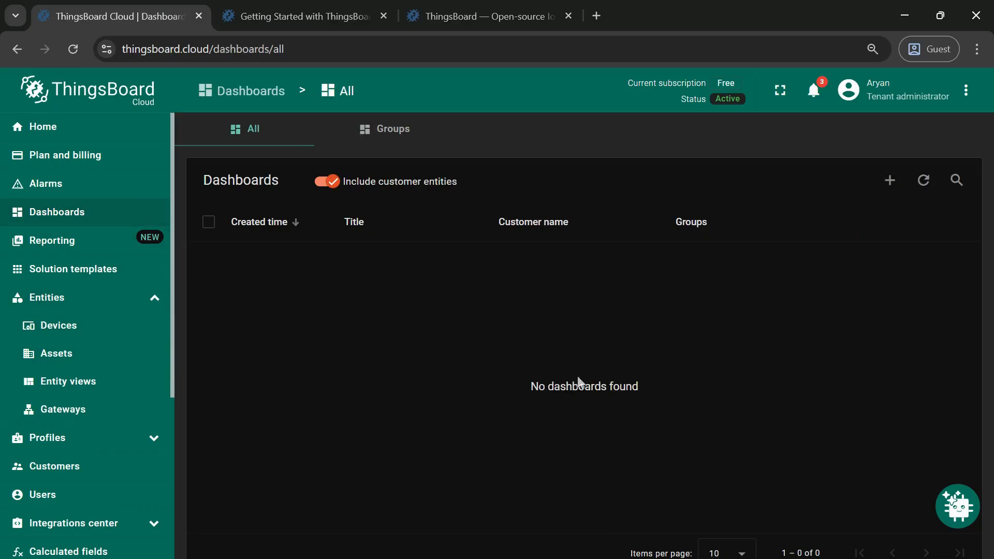
{"action": "left_click", "coordinate": [892, 182]}
{"action": "left_click", "coordinate": [805, 220]}
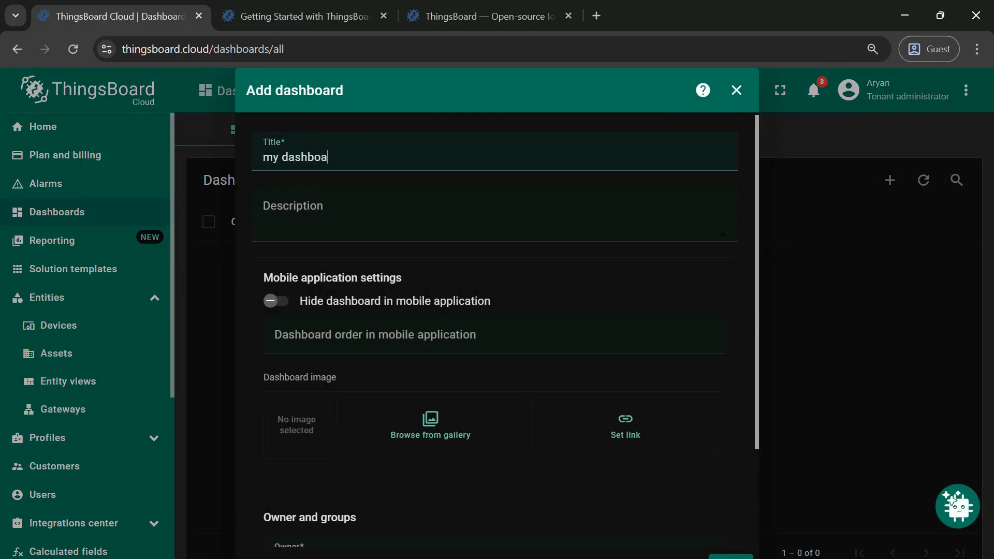
{"action": "scroll", "coordinate": [518, 257], "scroll_direction": "down", "scroll_amount": 3}
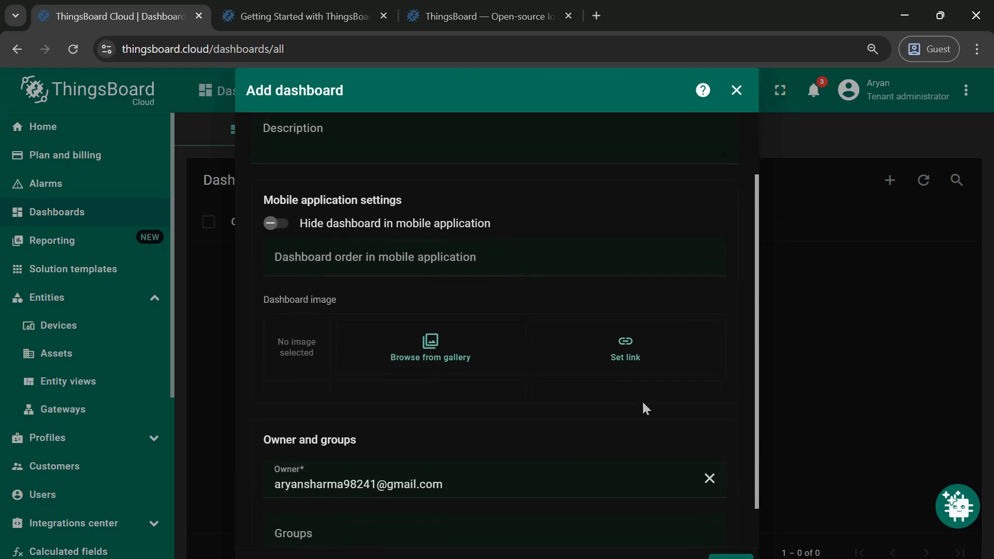
{"action": "left_click", "coordinate": [730, 555]}
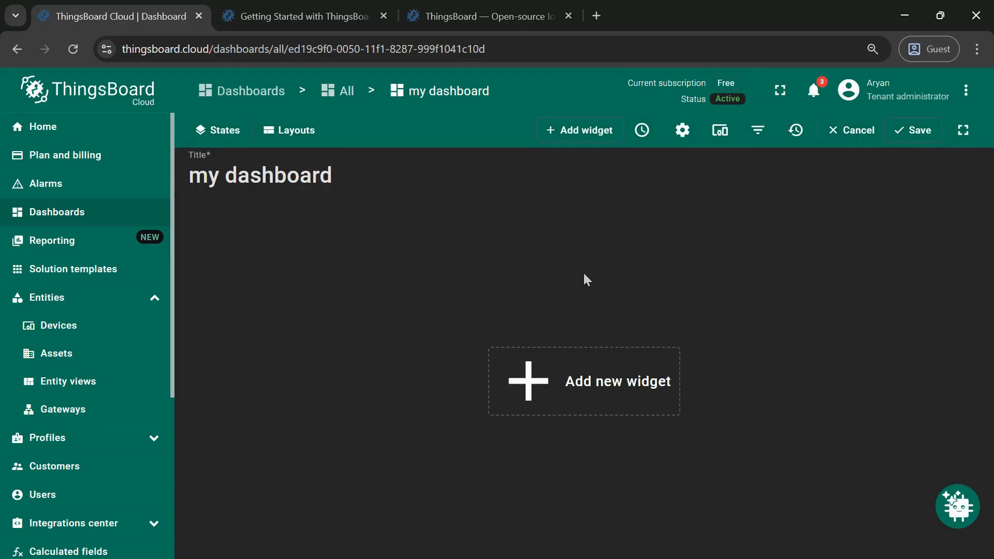
- Add a Value card widget from the Cards bundle showing my device's temperature to the dashboard
{"action": "left_click", "coordinate": [518, 386]}
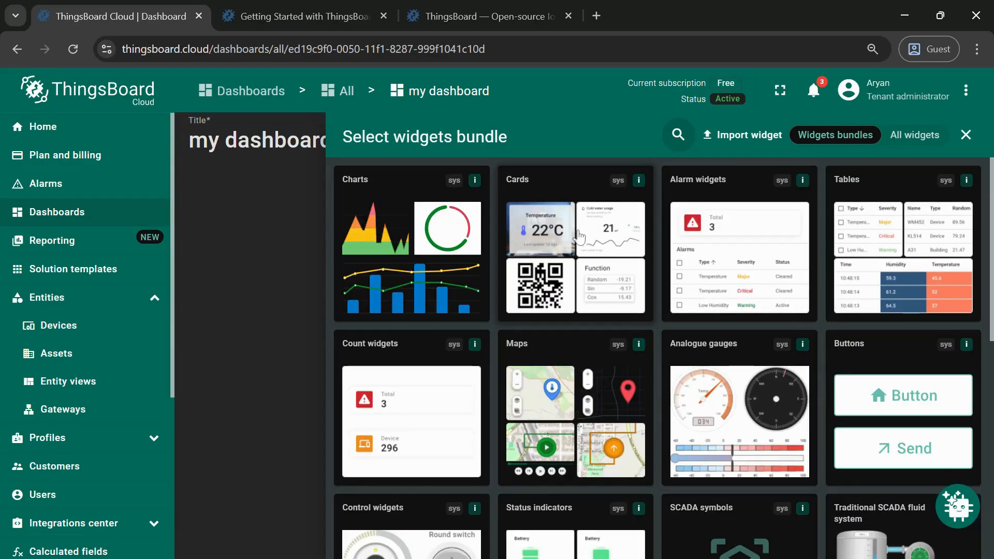
{"action": "left_click", "coordinate": [570, 191]}
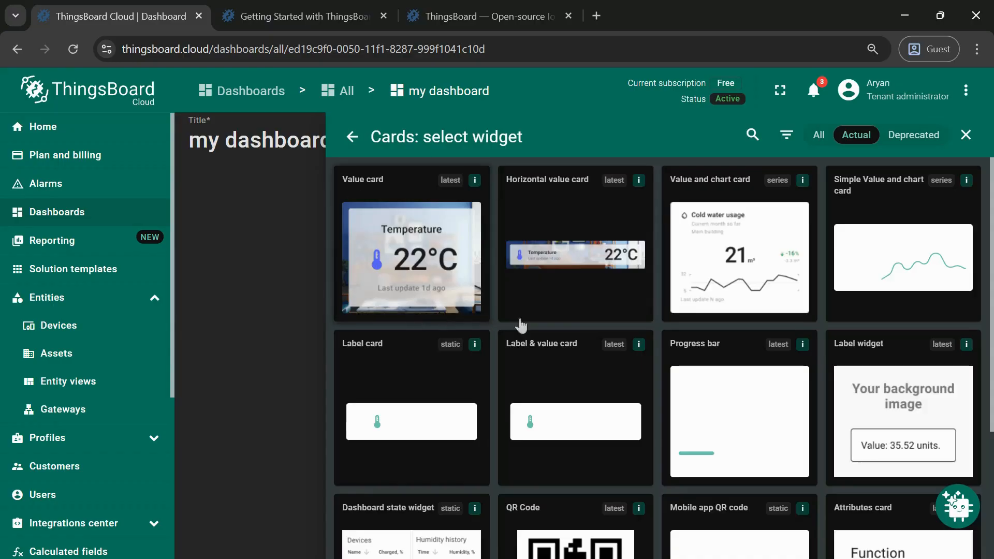
{"action": "left_click", "coordinate": [433, 221]}
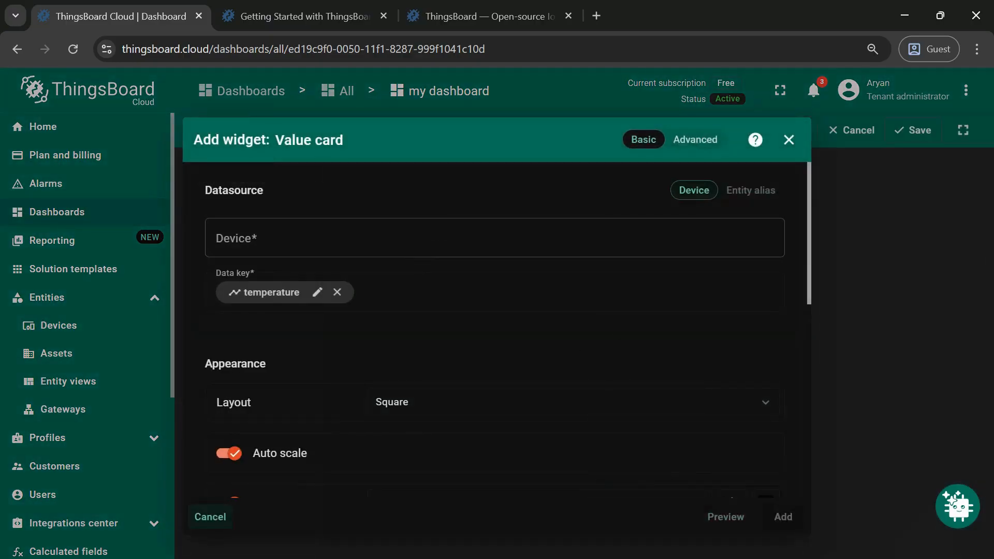
{"action": "left_click", "coordinate": [454, 251]}
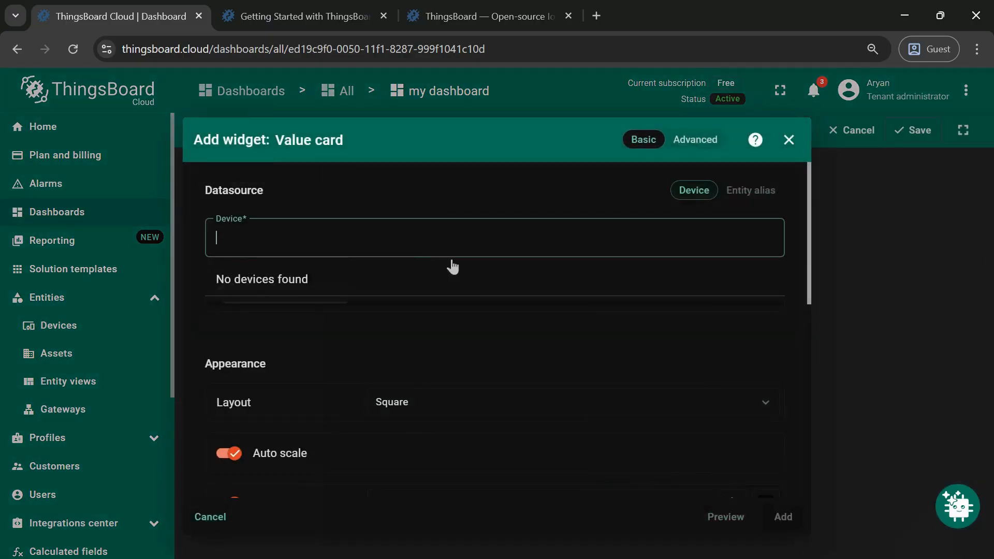
{"action": "left_click", "coordinate": [352, 285]}
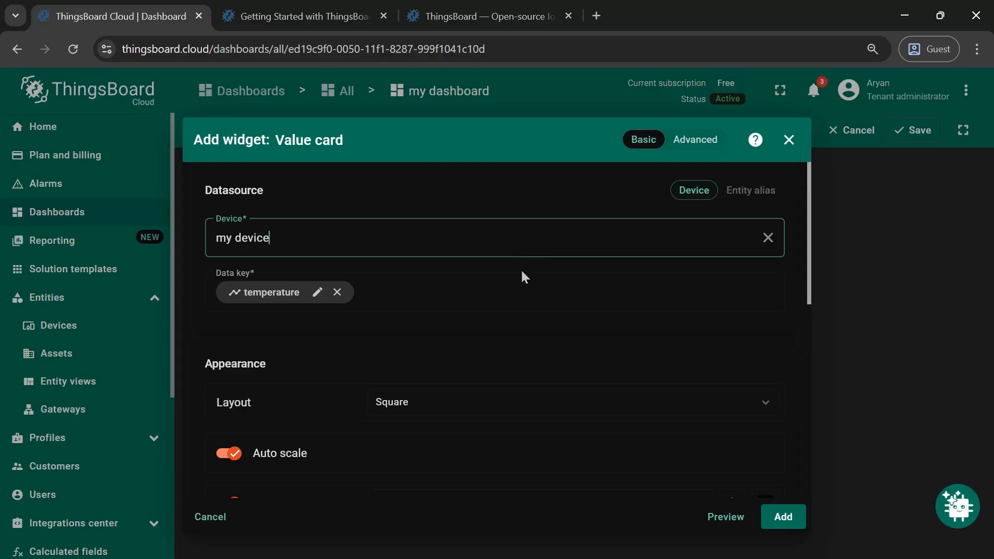
{"action": "scroll", "coordinate": [527, 340], "scroll_direction": "down", "scroll_amount": 5}
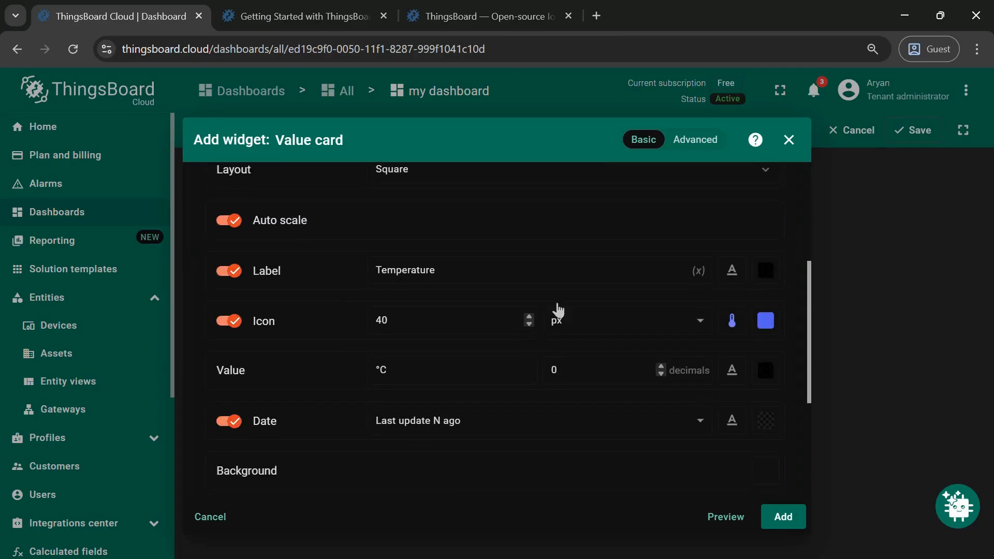
{"action": "scroll", "coordinate": [515, 371], "scroll_direction": "down", "scroll_amount": 2}
{"action": "scroll", "coordinate": [541, 357], "scroll_direction": "down", "scroll_amount": 2}
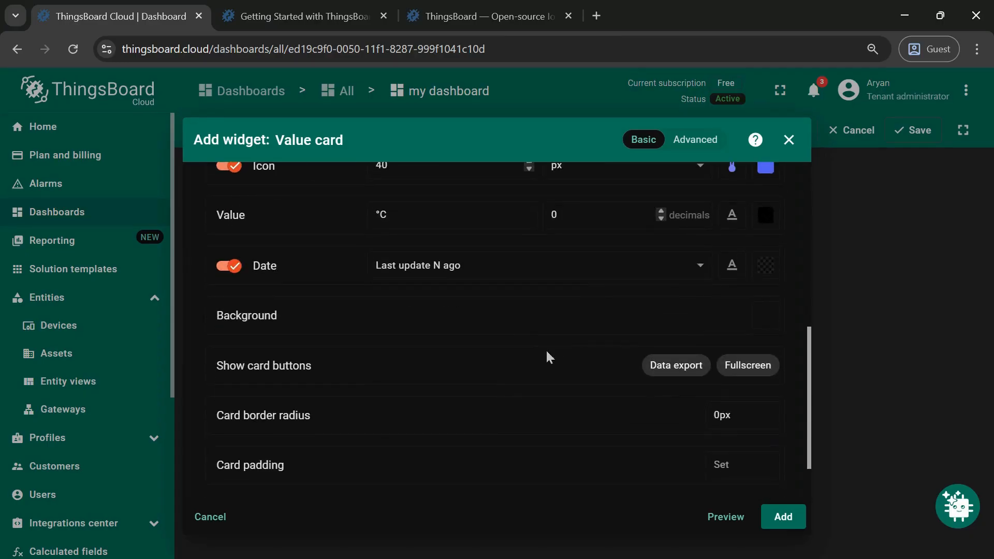
{"action": "scroll", "coordinate": [549, 358], "scroll_direction": "down", "scroll_amount": 1}
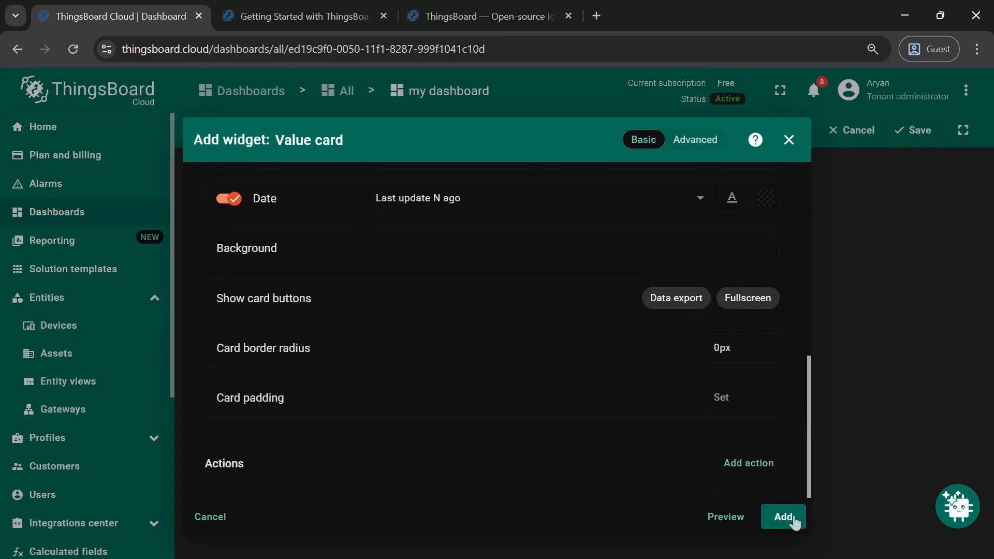
{"action": "left_click", "coordinate": [782, 516]}
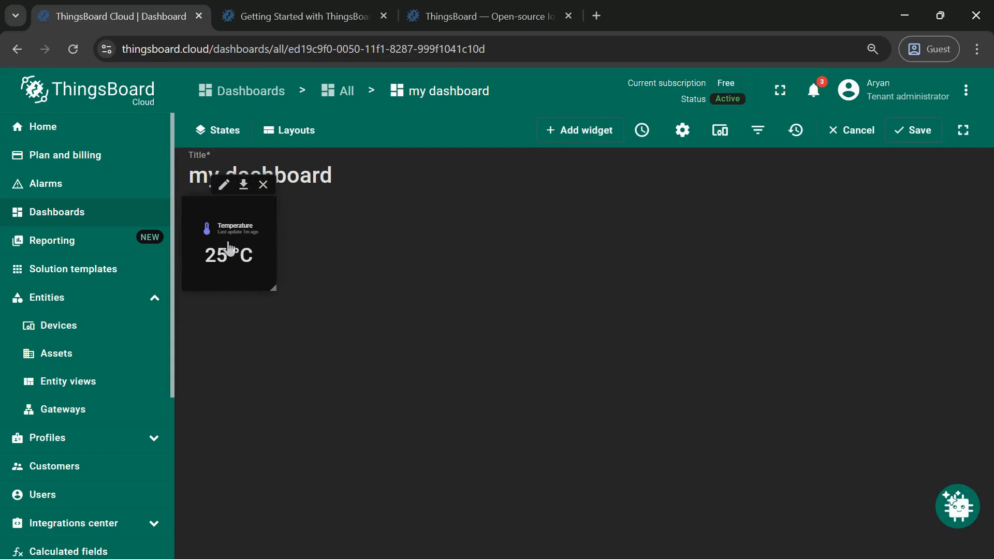
- Enlarge the Temperature value card widget on the dashboard
{"action": "left_click_drag", "start_coordinate": [271, 242], "coordinate": [377, 244]}
{"action": "left_click_drag", "start_coordinate": [297, 290], "coordinate": [298, 343]}
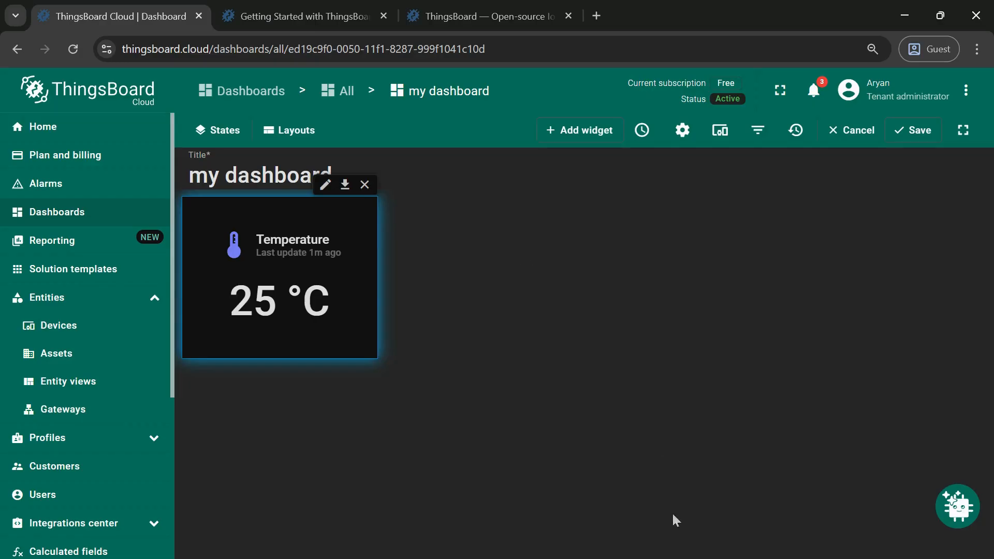
- Rerun the curl telemetry command in Command Prompt with a temperature of 15, then minimize Command Prompt
{"action": "key", "text": "alt+Tab"}
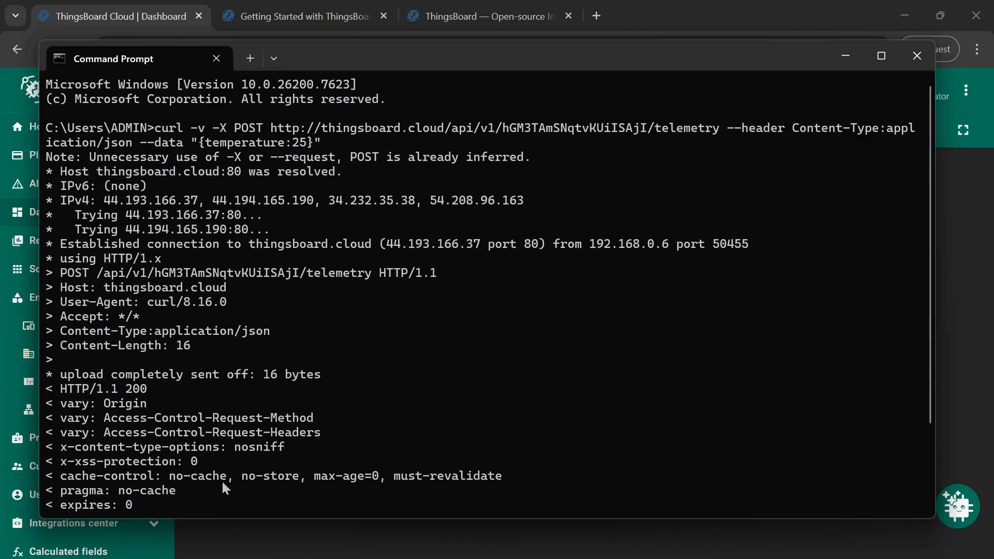
{"action": "scroll", "coordinate": [928, 259], "scroll_direction": "down", "scroll_amount": 3}
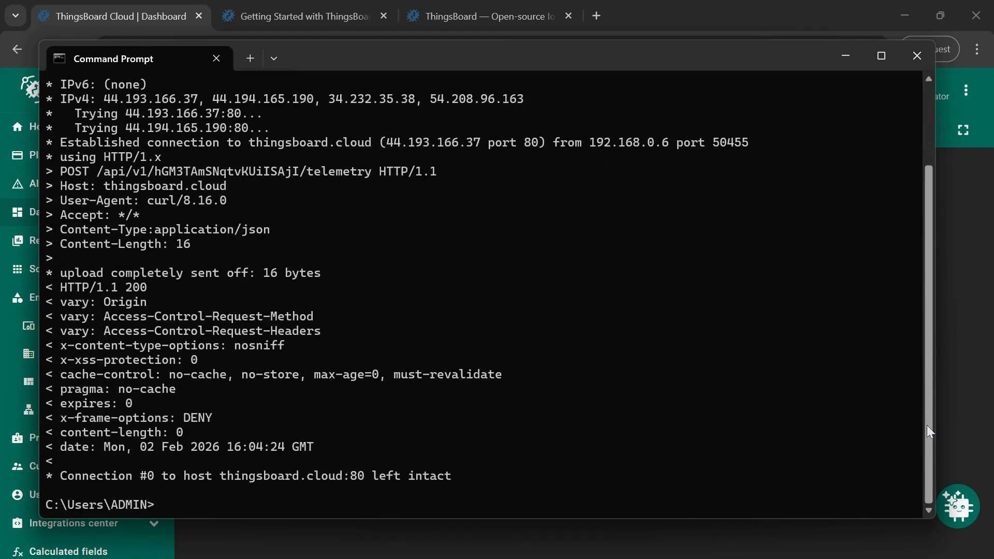
{"action": "key", "text": "Up"}
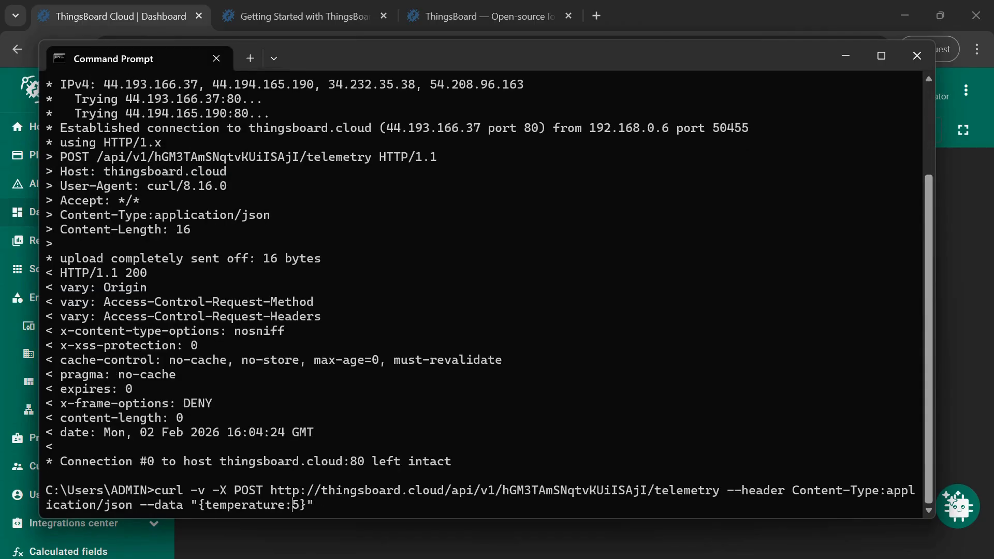
{"action": "key", "text": "Return"}
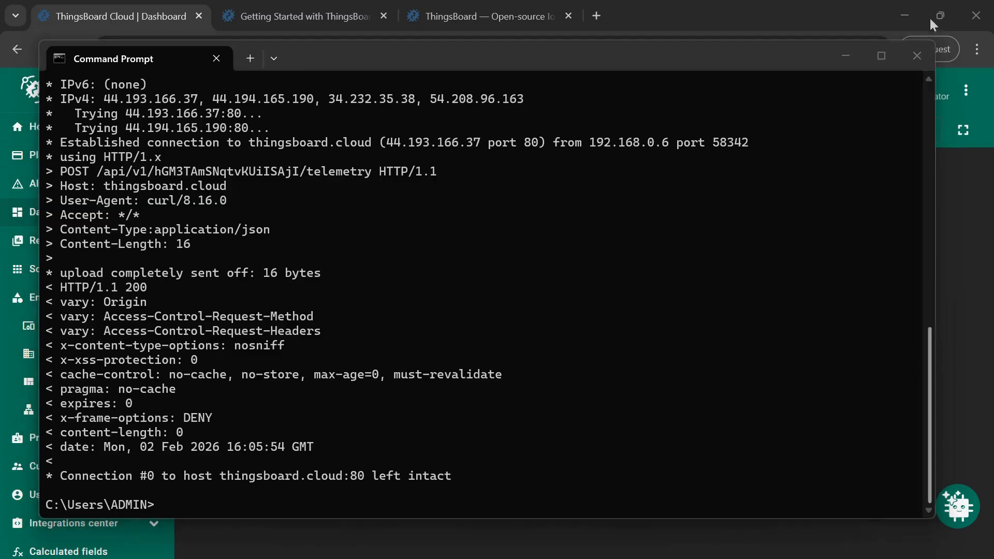
{"action": "left_click", "coordinate": [845, 55]}
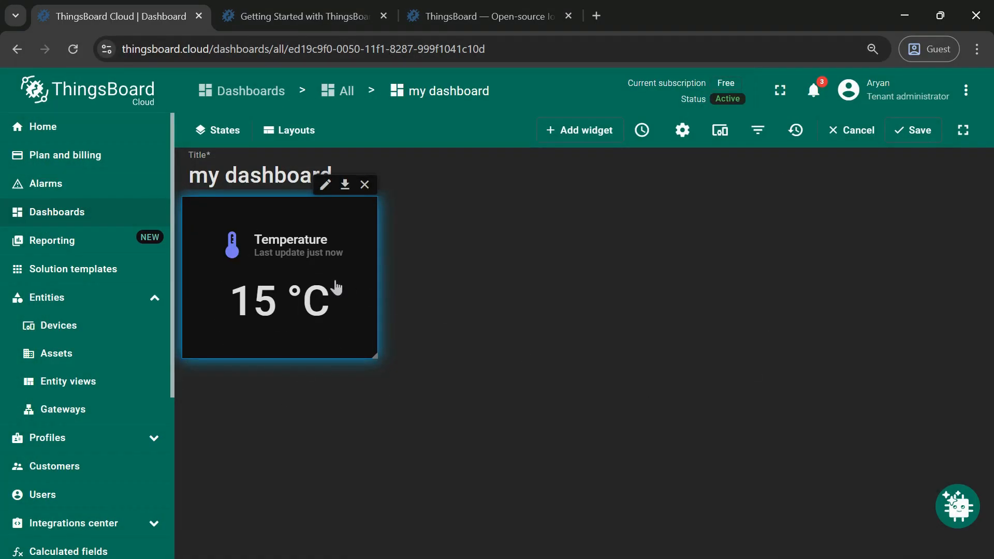
- Add a Line chart widget from the Charts bundle using my device as datasource for temperature
{"action": "left_click", "coordinate": [599, 131]}
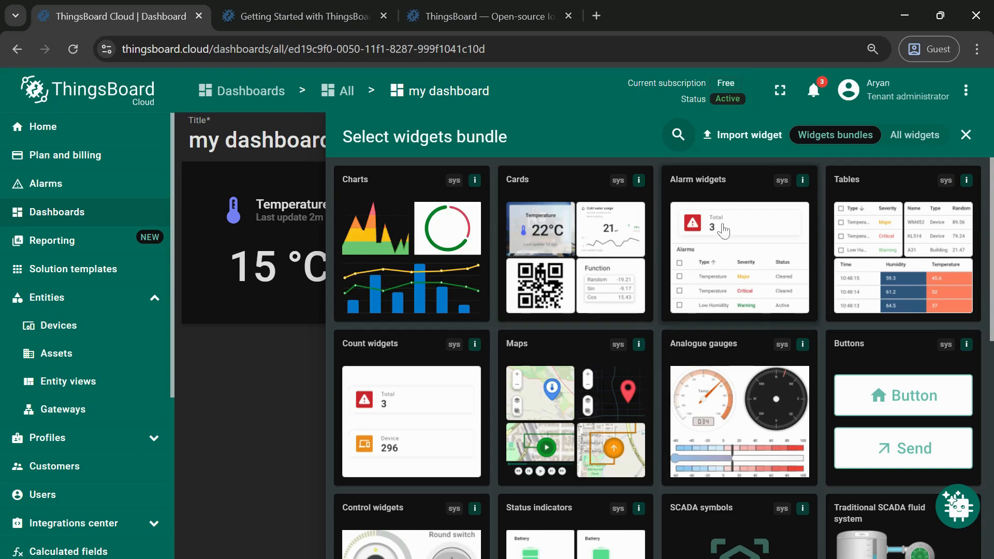
{"action": "left_click", "coordinate": [418, 227]}
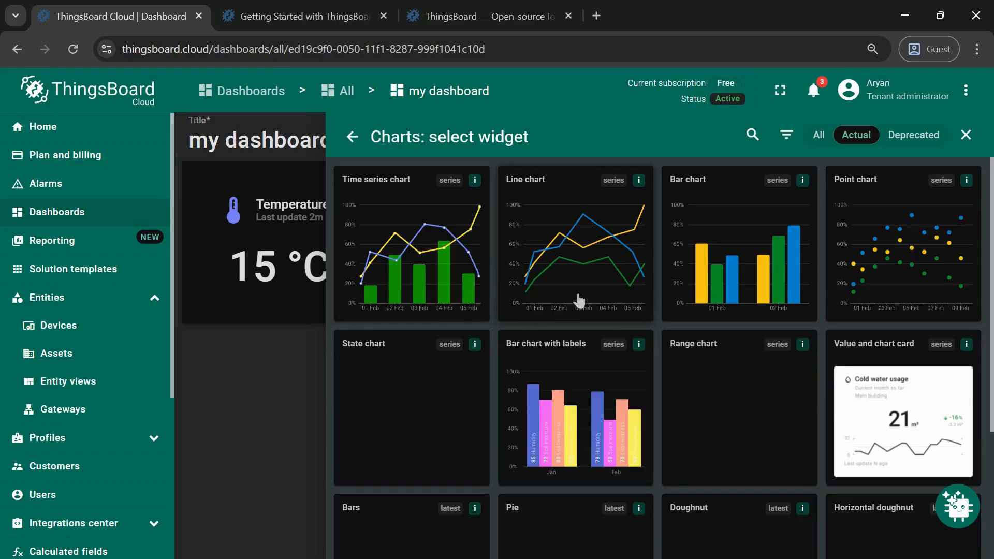
{"action": "left_click", "coordinate": [555, 207]}
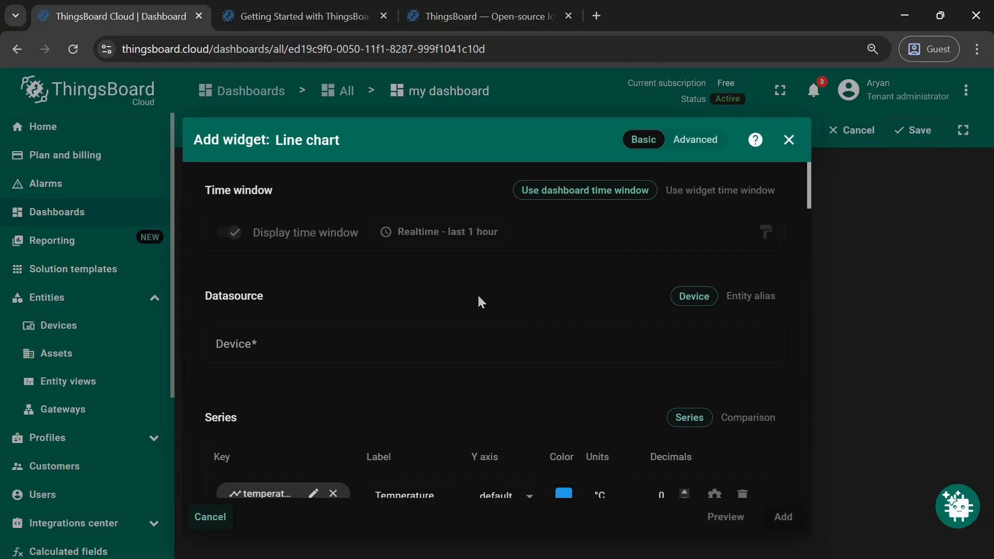
{"action": "left_click", "coordinate": [372, 351]}
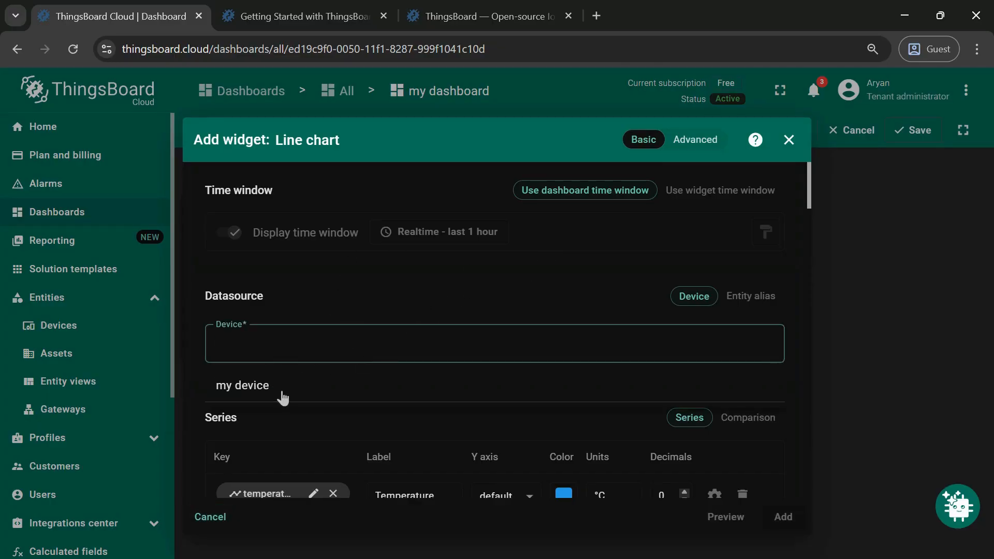
{"action": "left_click", "coordinate": [282, 387]}
{"action": "scroll", "coordinate": [505, 393], "scroll_direction": "down", "scroll_amount": 1}
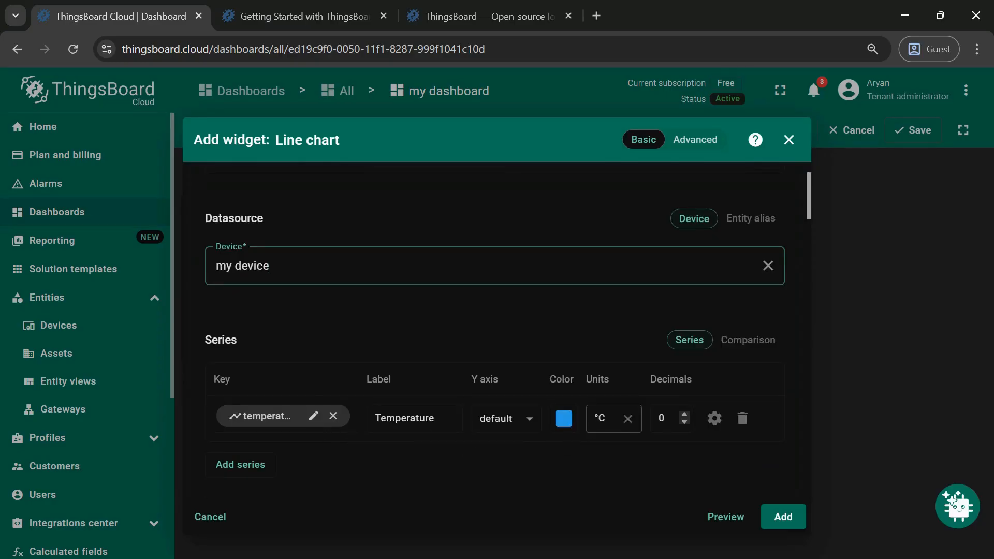
{"action": "scroll", "coordinate": [649, 316], "scroll_direction": "down", "scroll_amount": 3}
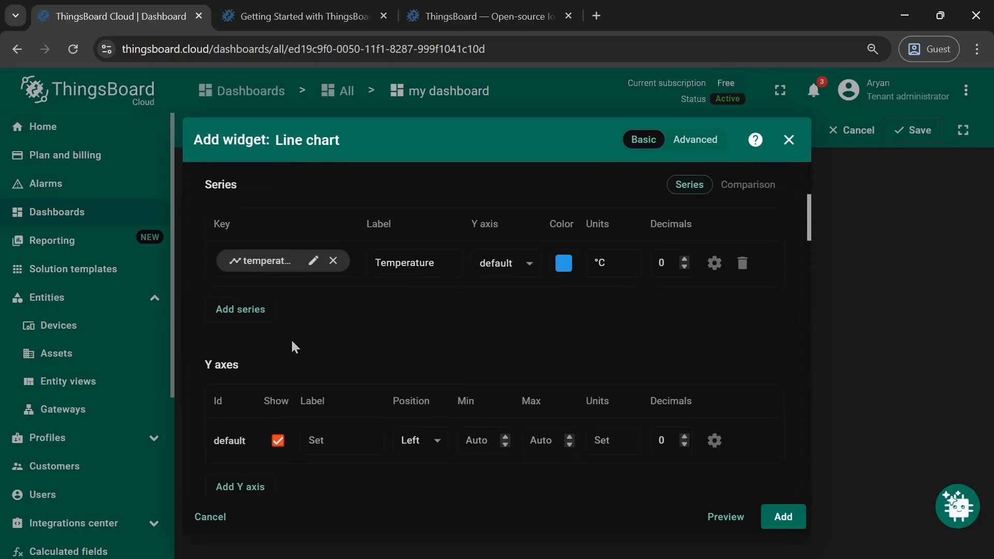
{"action": "scroll", "coordinate": [485, 397], "scroll_direction": "down", "scroll_amount": 4}
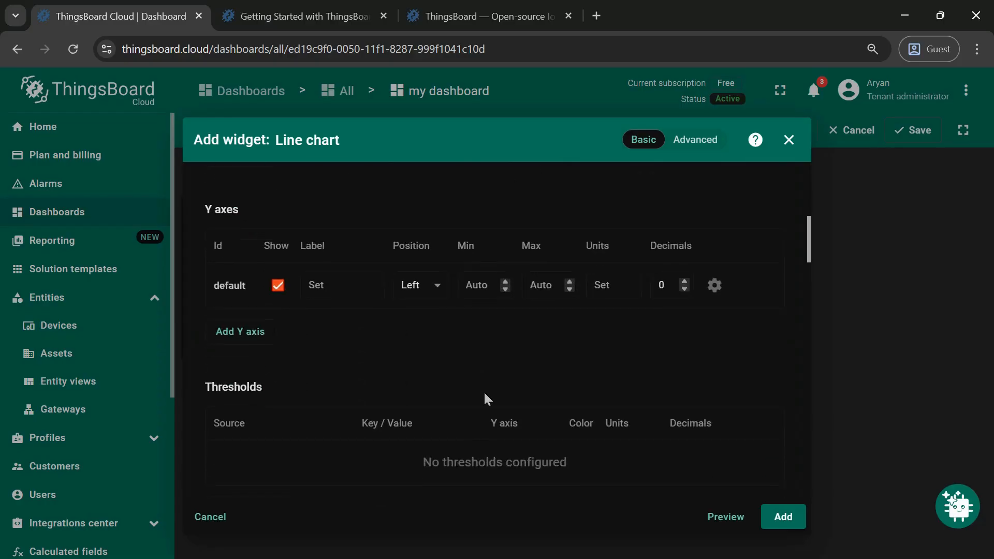
{"action": "scroll", "coordinate": [485, 396], "scroll_direction": "down", "scroll_amount": 4}
{"action": "scroll", "coordinate": [485, 397], "scroll_direction": "up", "scroll_amount": 12}
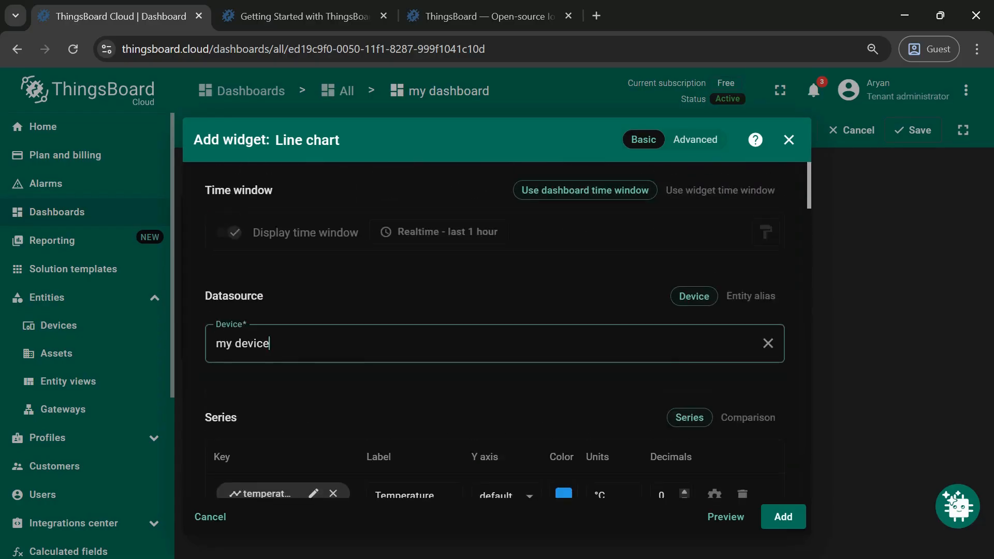
{"action": "scroll", "coordinate": [616, 415], "scroll_direction": "down", "scroll_amount": 10}
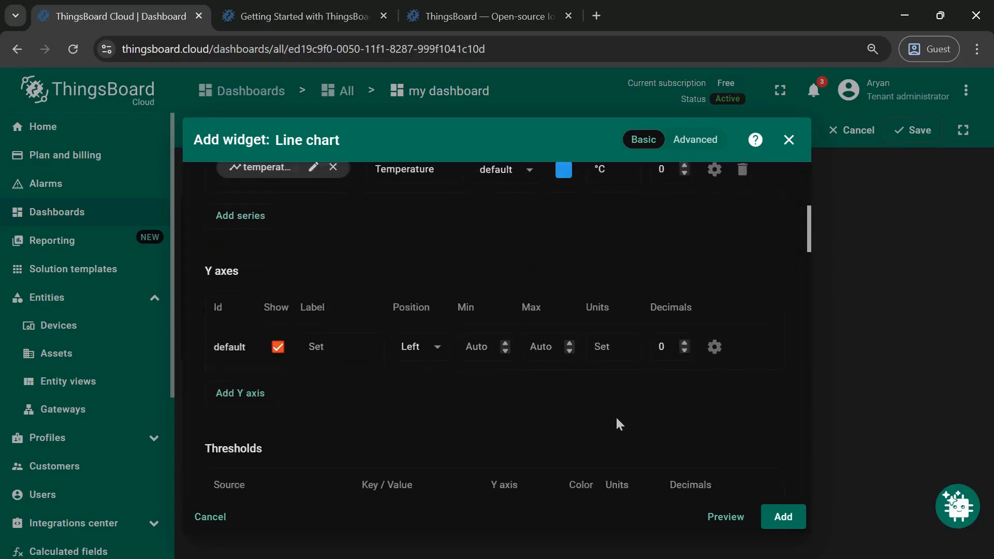
{"action": "scroll", "coordinate": [617, 419], "scroll_direction": "down", "scroll_amount": 5}
{"action": "scroll", "coordinate": [617, 419], "scroll_direction": "up", "scroll_amount": 12}
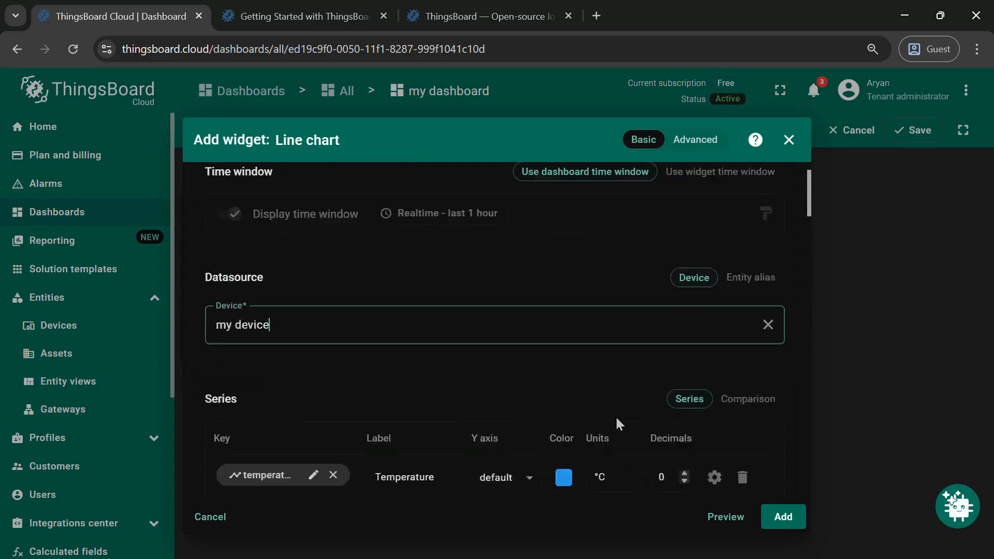
{"action": "left_click", "coordinate": [782, 517]}
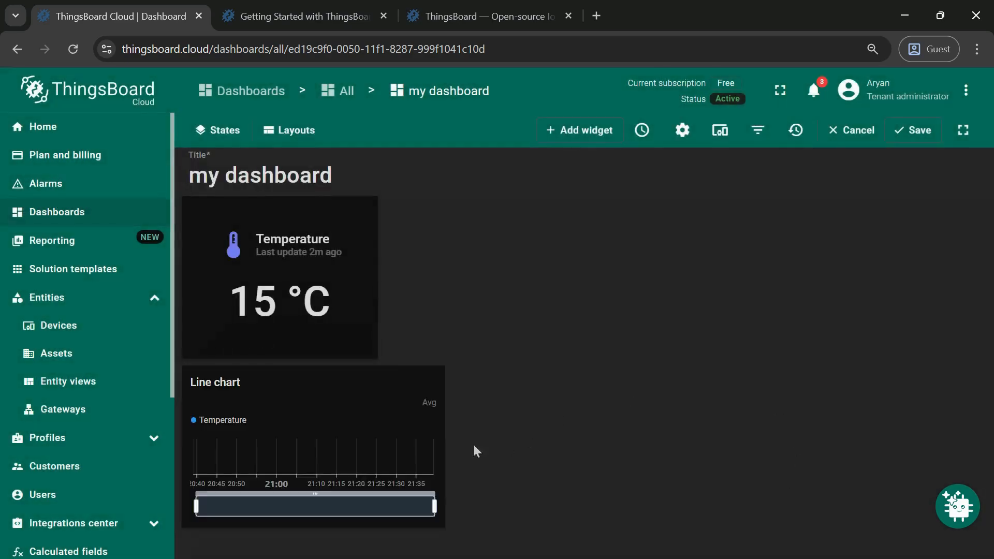
- Move the Line chart beside the Temperature card and resize it wider and taller
{"action": "left_click_drag", "start_coordinate": [307, 417], "coordinate": [517, 250]}
{"action": "left_click_drag", "start_coordinate": [644, 273], "coordinate": [969, 251]}
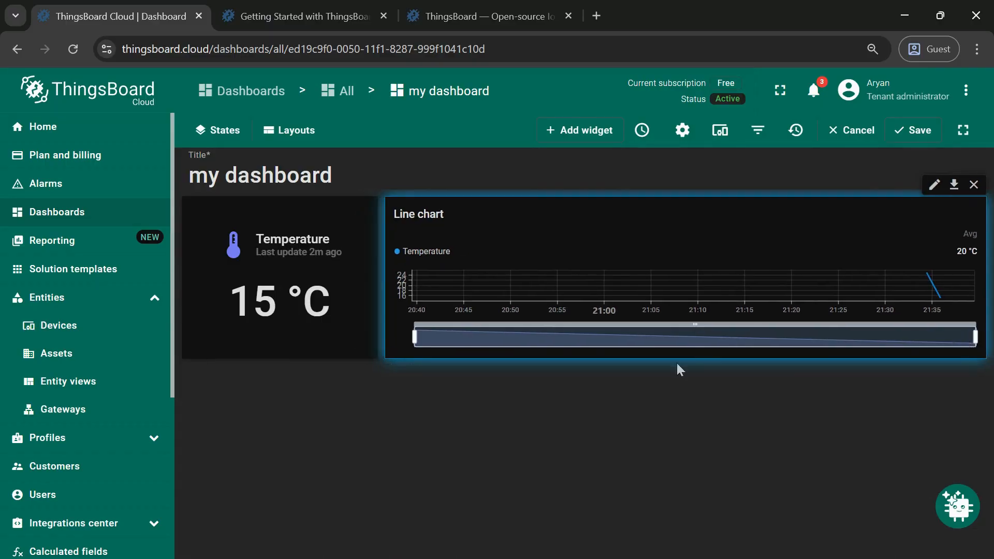
{"action": "mouse_move", "coordinate": [681, 358]}
{"action": "left_mouse_down"}
{"action": "mouse_move", "coordinate": [679, 368]}
{"action": "mouse_move", "coordinate": [693, 357]}
{"action": "left_mouse_up"}
{"action": "left_click_drag", "start_coordinate": [735, 386], "coordinate": [728, 365]}
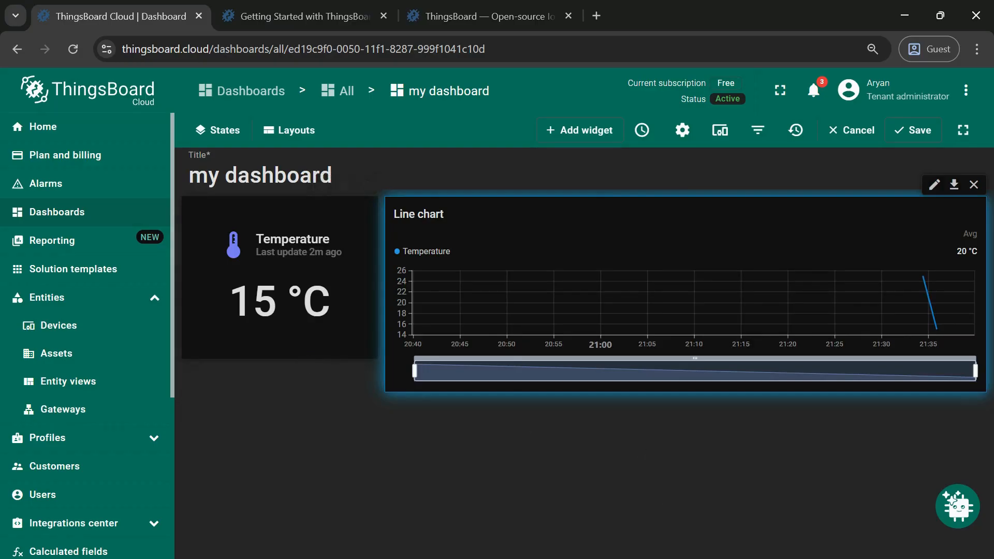
- Rerun the curl telemetry command with a temperature of 06, then minimize Command Prompt
{"action": "key", "text": "alt+Tab"}
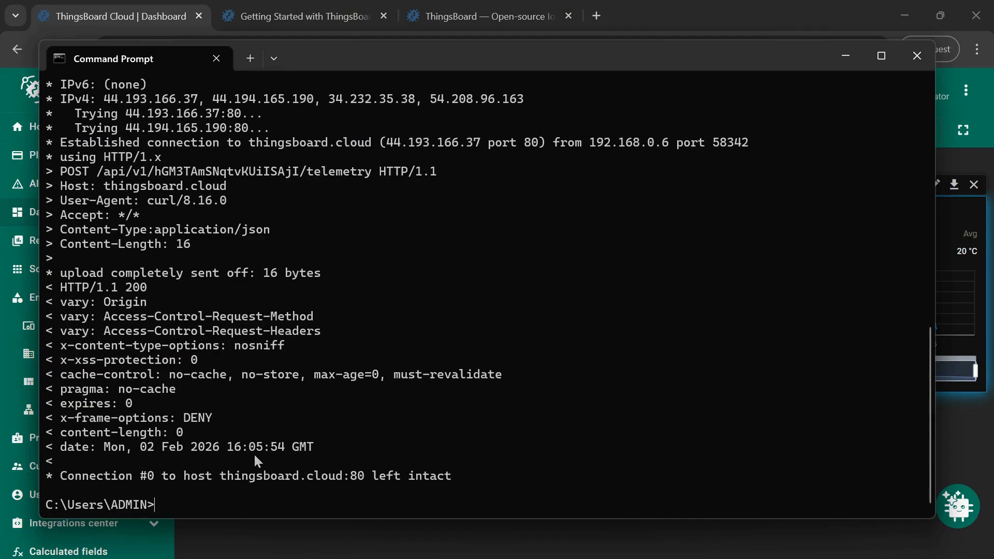
{"action": "key", "text": "Up"}
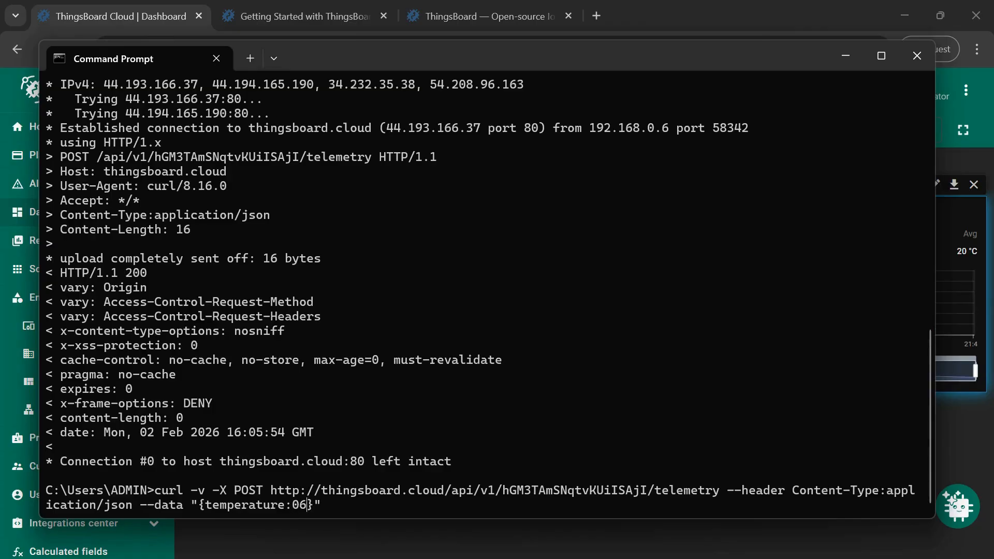
{"action": "key", "text": "Return"}
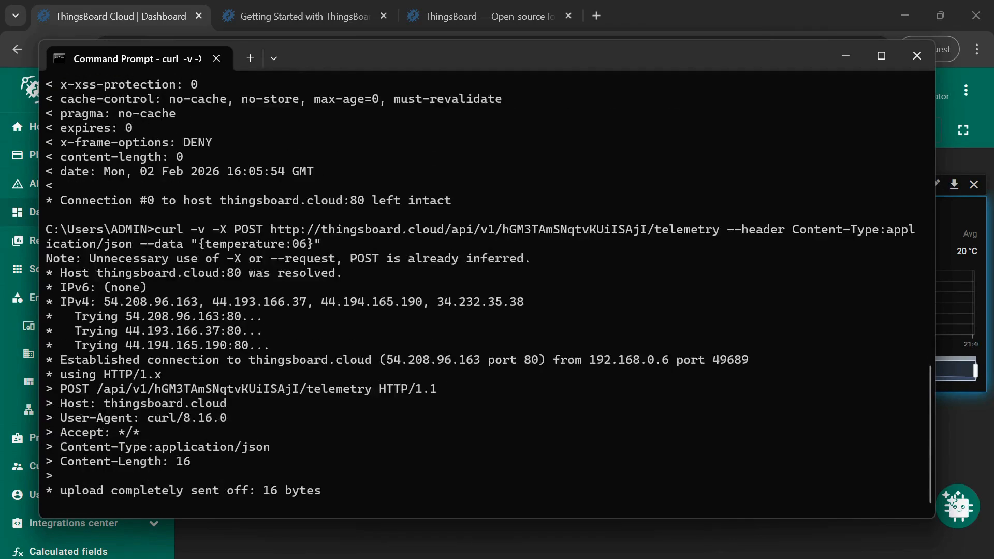
{"action": "left_click", "coordinate": [845, 56]}
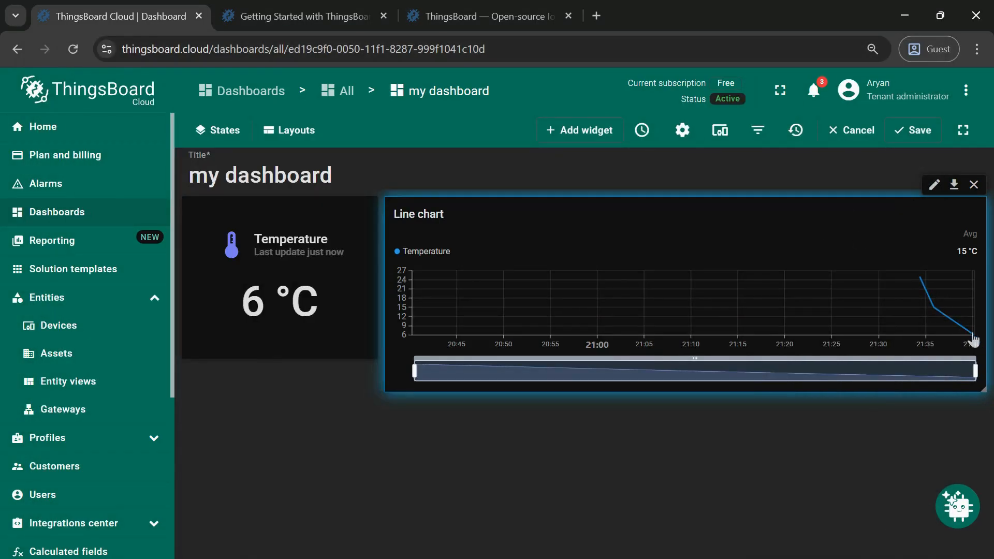
{"action": "left_click_drag", "start_coordinate": [750, 388], "coordinate": [748, 368]}
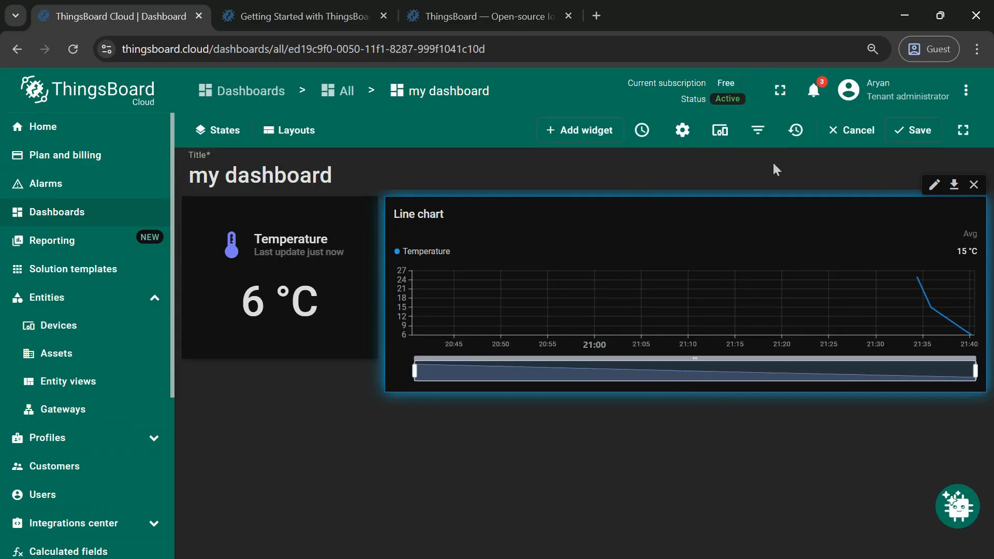
- Start adding an Alarms table widget from the Alarm widgets bundle with my device as alarm source
{"action": "left_click", "coordinate": [595, 131]}
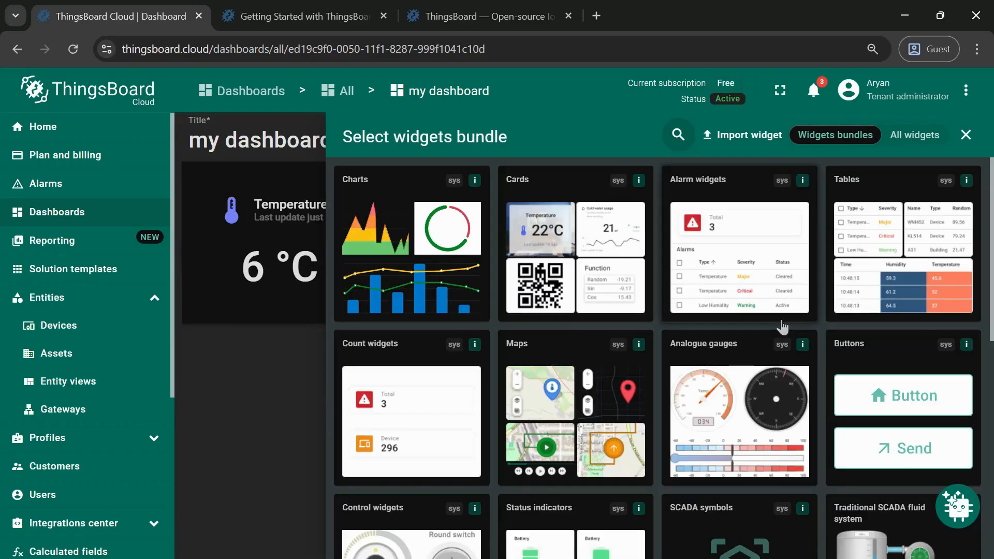
{"action": "left_click", "coordinate": [728, 184]}
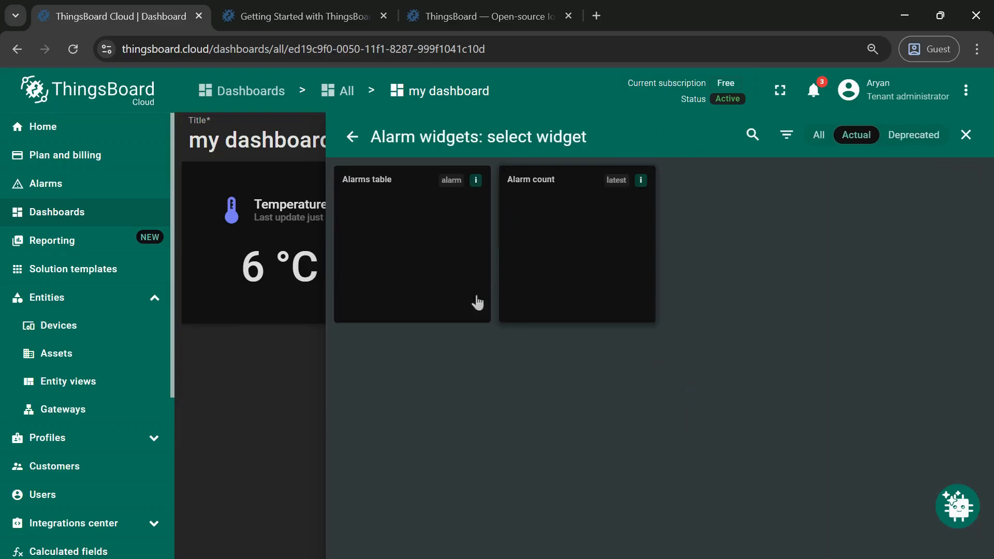
{"action": "left_click", "coordinate": [412, 184]}
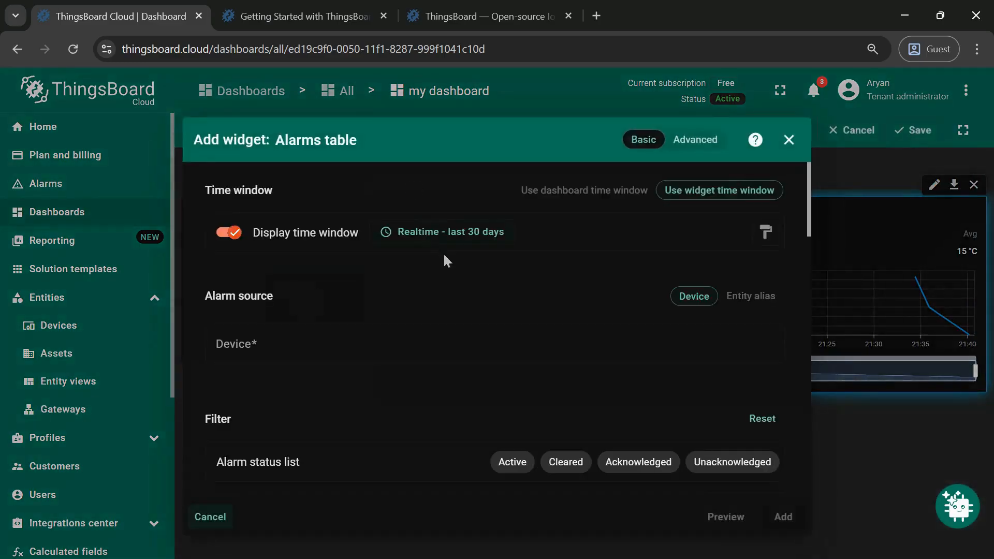
{"action": "left_click", "coordinate": [371, 354]}
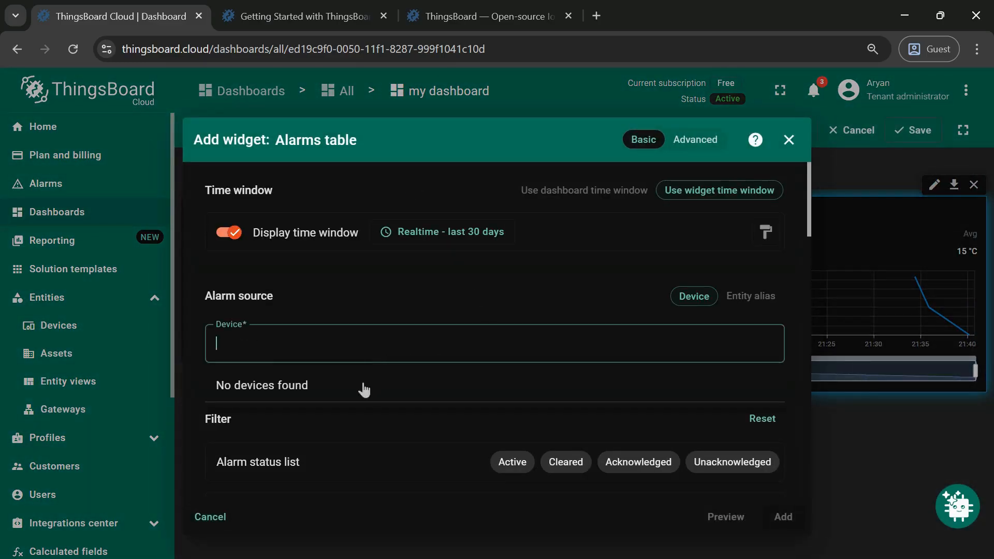
{"action": "left_click", "coordinate": [262, 384]}
{"action": "scroll", "coordinate": [549, 399], "scroll_direction": "down", "scroll_amount": 2}
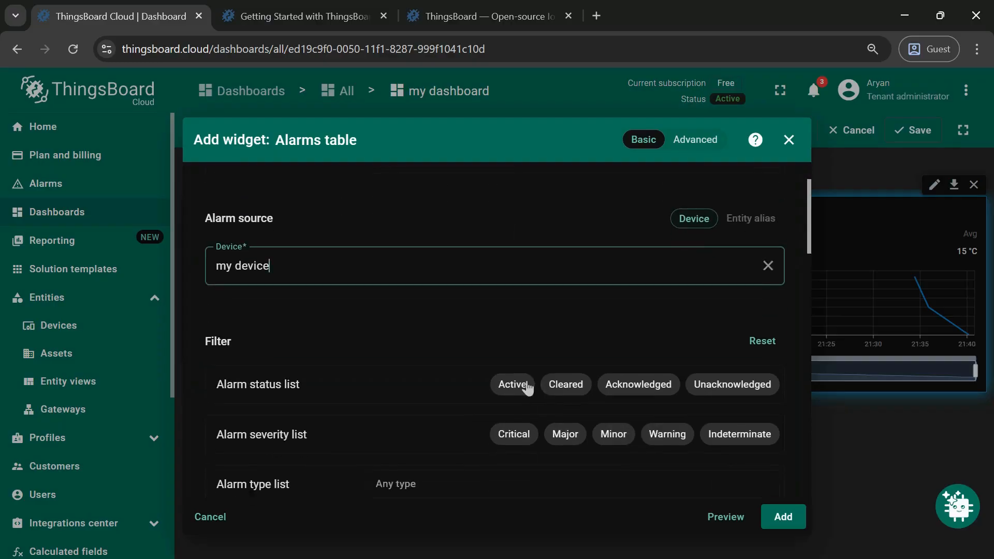
- Select every alarm status and every alarm severity filter, then add the Alarms table to the dashboard
{"action": "left_click", "coordinate": [513, 384]}
{"action": "left_click", "coordinate": [570, 386]}
{"action": "left_click", "coordinate": [644, 385]}
{"action": "left_click", "coordinate": [745, 387]}
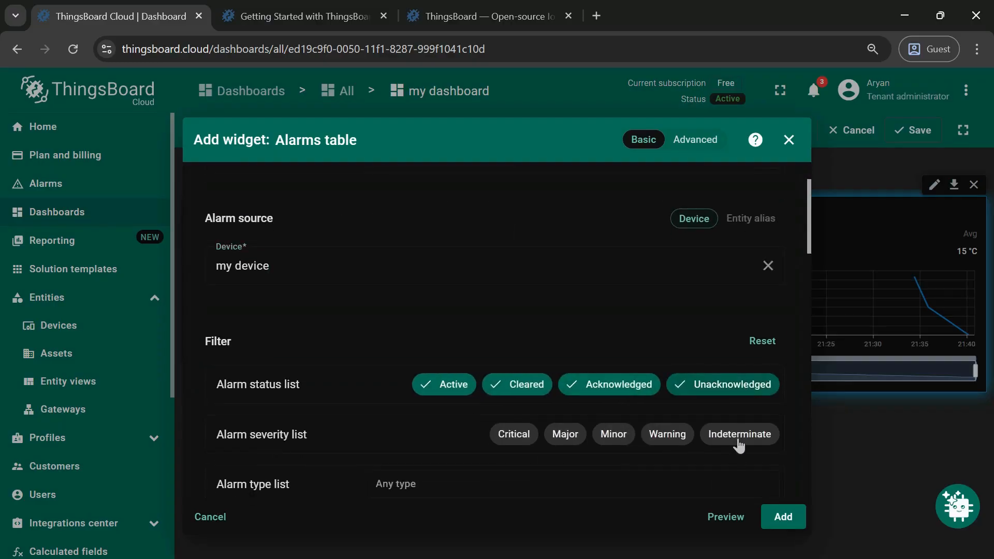
{"action": "left_click", "coordinate": [739, 436]}
{"action": "left_click", "coordinate": [631, 438]}
{"action": "left_click", "coordinate": [589, 436]}
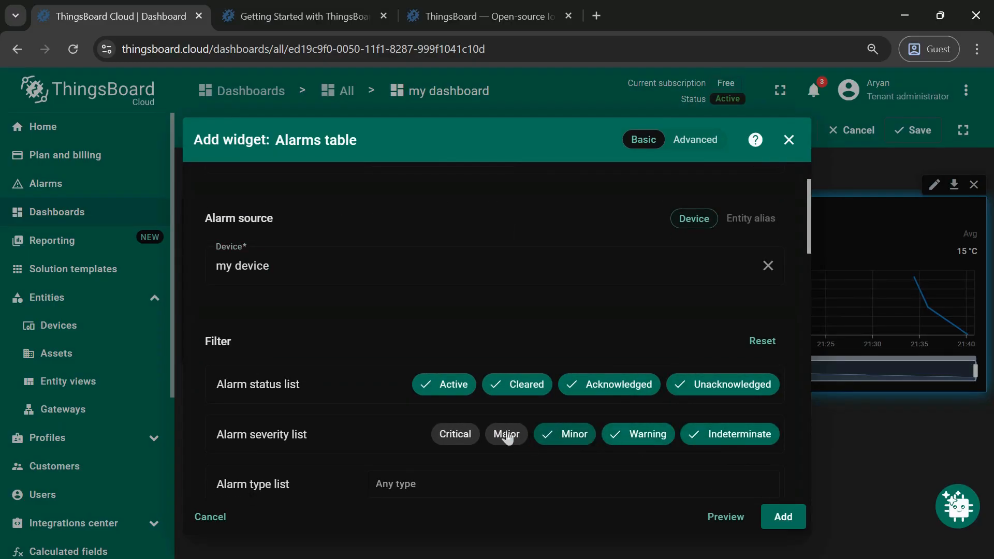
{"action": "left_click", "coordinate": [506, 437]}
{"action": "left_click", "coordinate": [455, 436]}
{"action": "left_click", "coordinate": [783, 521]}
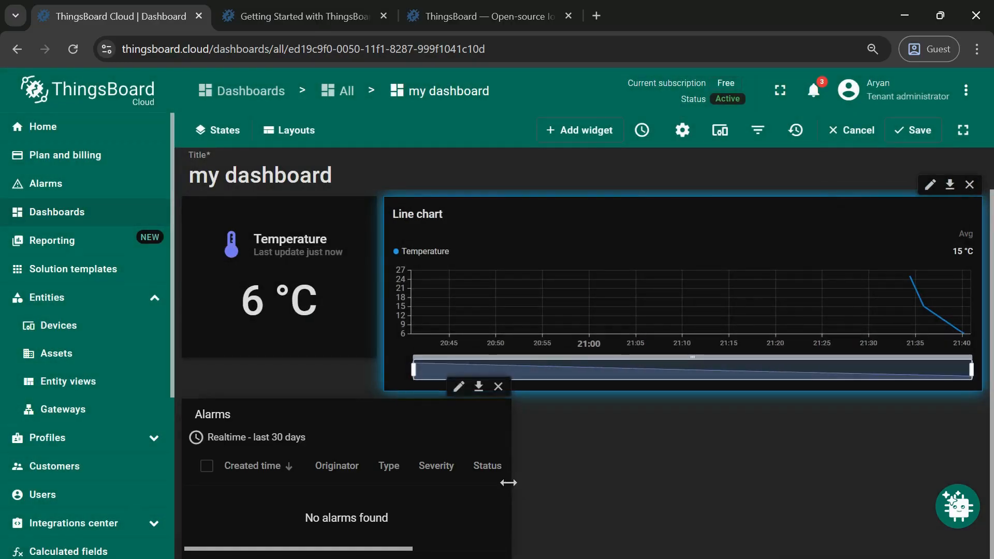
- Widen the Alarms table to full width and stretch the Temperature card down to match the chart height
{"action": "left_click_drag", "start_coordinate": [511, 480], "coordinate": [982, 458]}
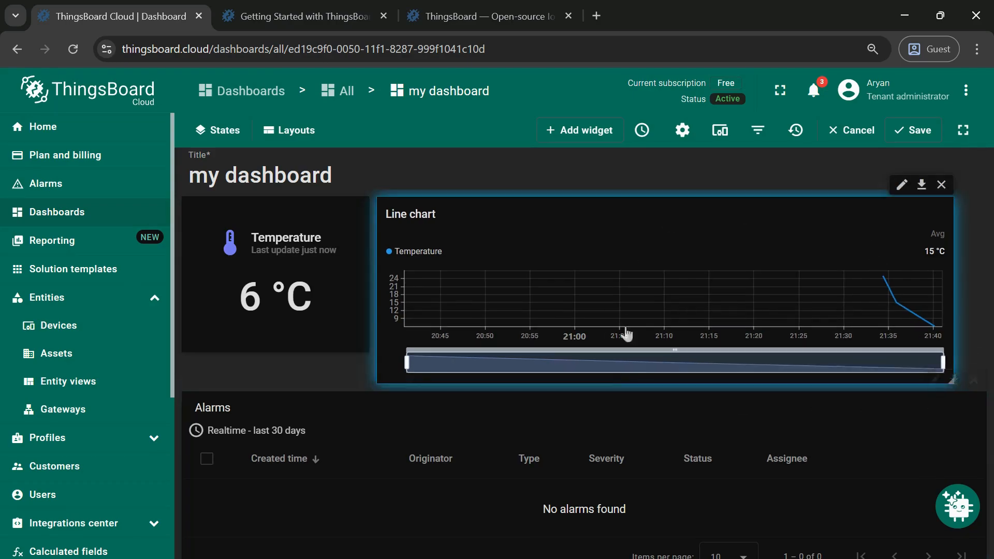
{"action": "mouse_move", "coordinate": [619, 391]}
{"action": "left_mouse_down"}
{"action": "mouse_move", "coordinate": [620, 351]}
{"action": "mouse_move", "coordinate": [611, 383]}
{"action": "left_mouse_up"}
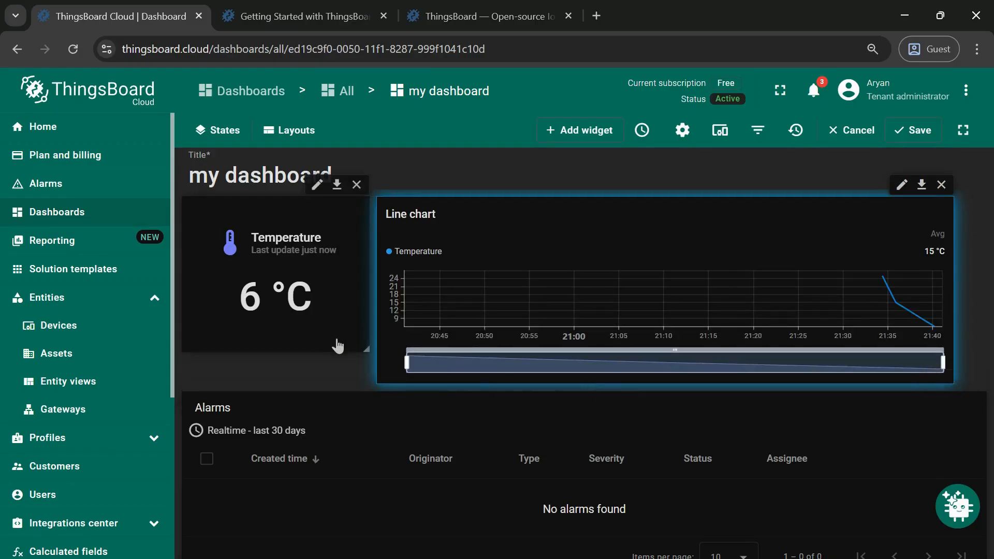
{"action": "left_click_drag", "start_coordinate": [331, 344], "coordinate": [327, 377]}
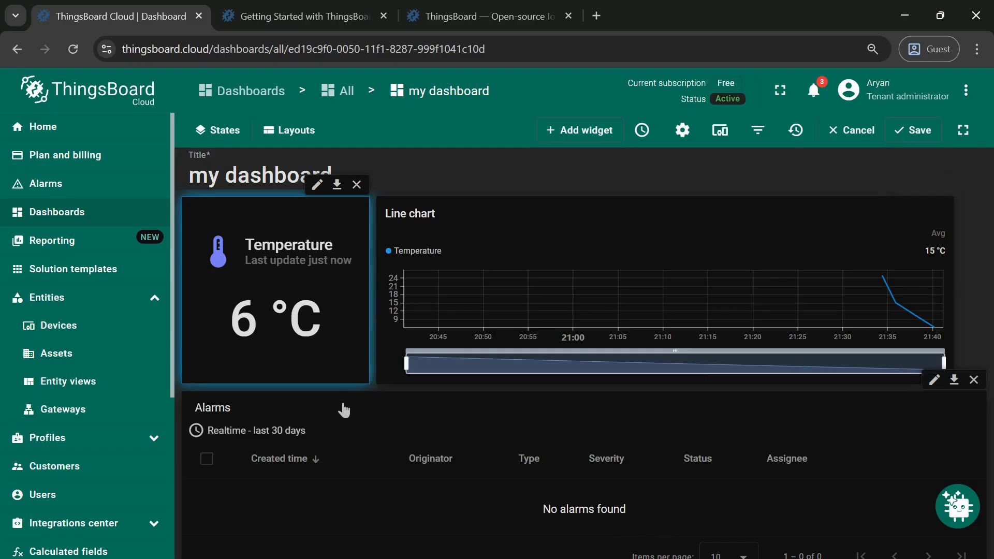
- Save the dashboard with its current widget layout
{"action": "left_click", "coordinate": [103, 187]}
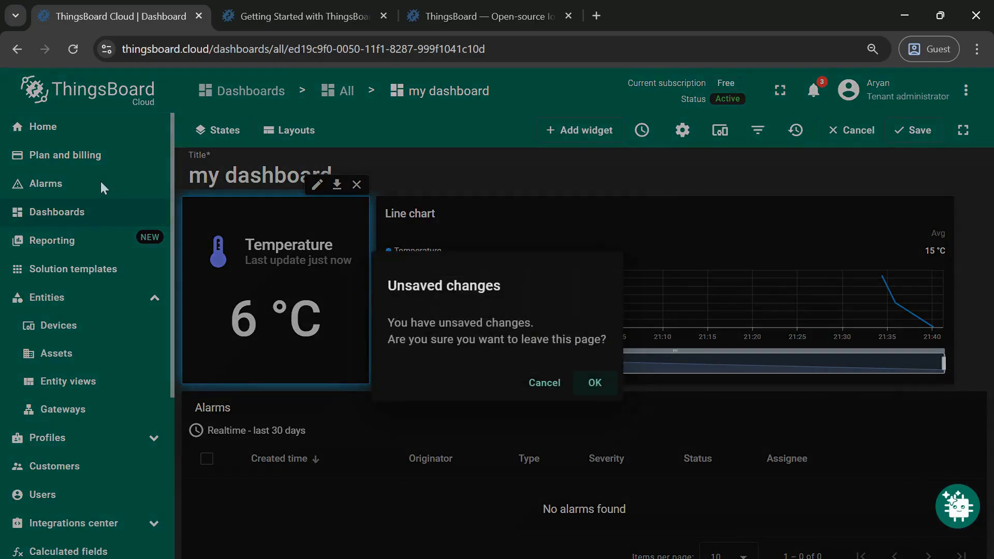
{"action": "left_click", "coordinate": [542, 386]}
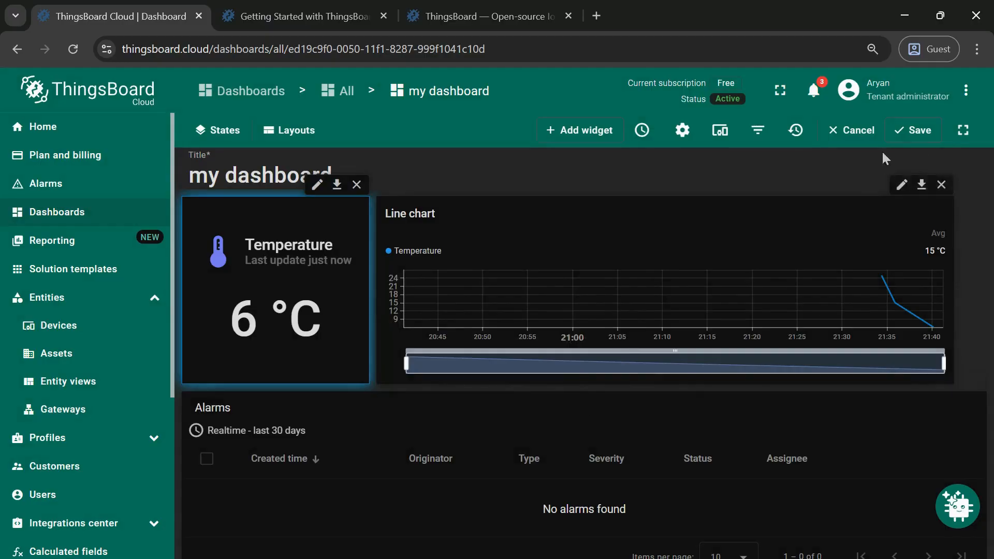
{"action": "left_click", "coordinate": [918, 133]}
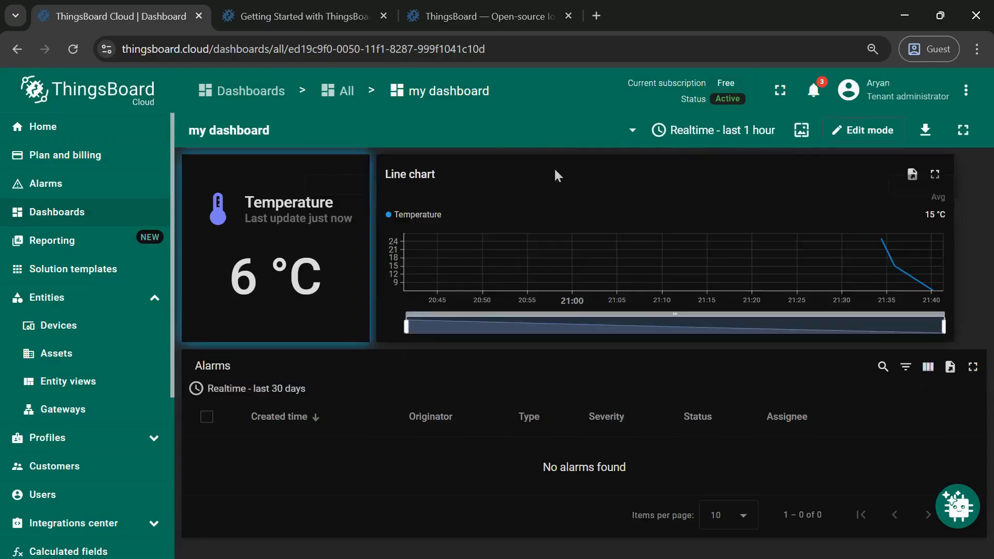
- Open the alarm rules of the default device profile
{"action": "left_click", "coordinate": [126, 449]}
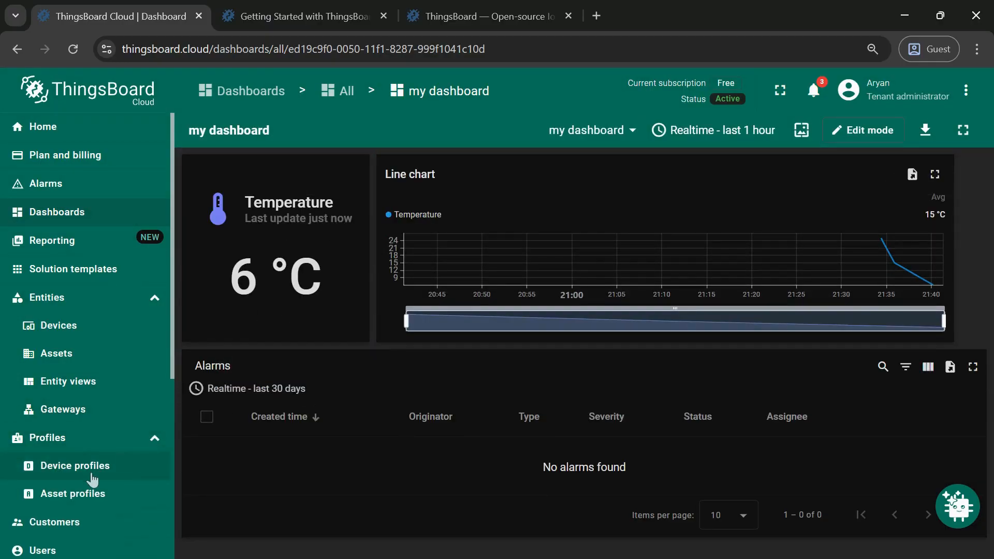
{"action": "left_click", "coordinate": [93, 479]}
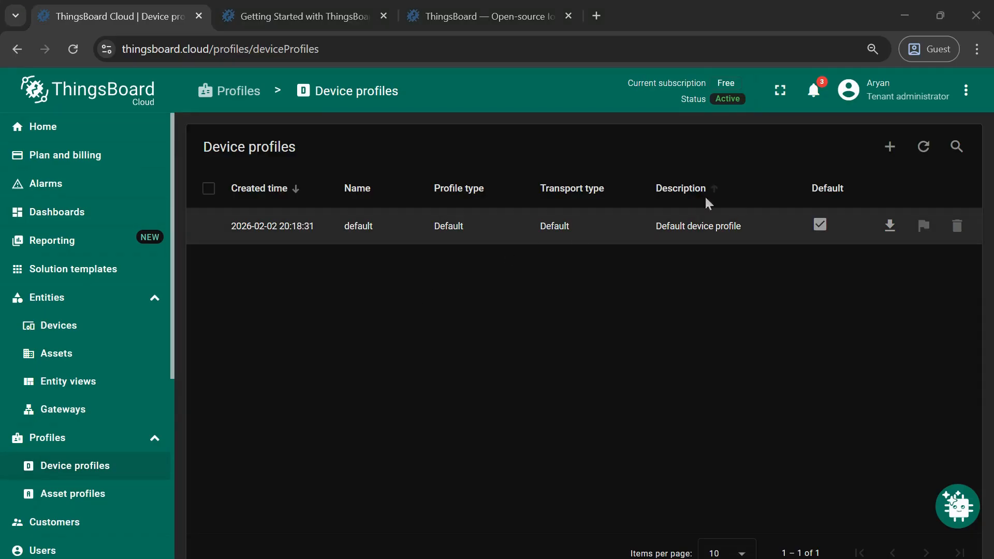
{"action": "left_click", "coordinate": [481, 237]}
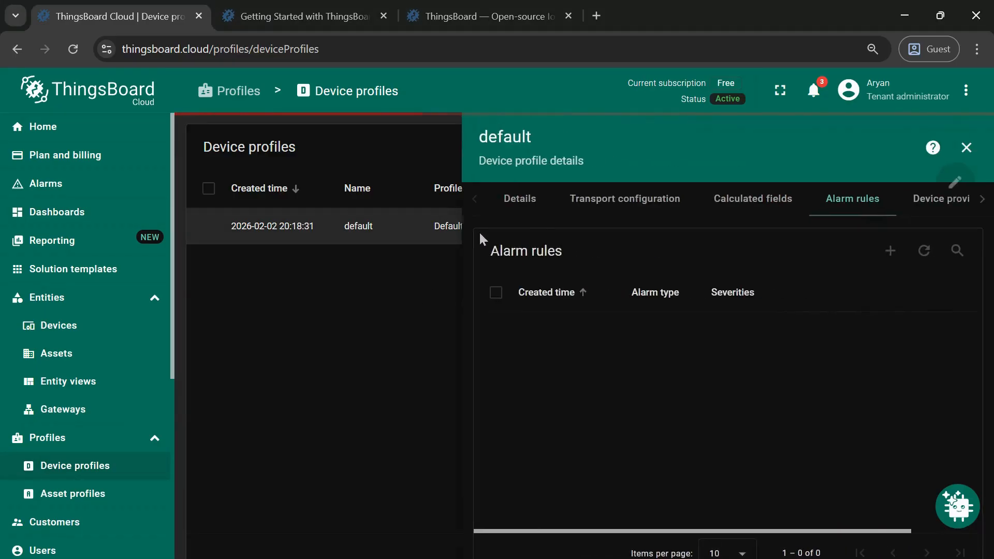
{"action": "left_click", "coordinate": [542, 203]}
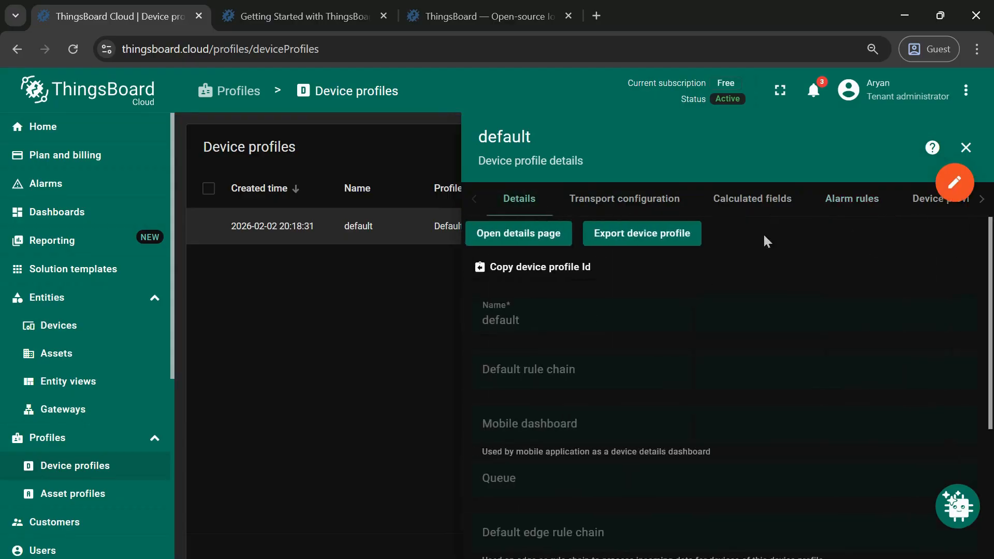
{"action": "left_click", "coordinate": [850, 201]}
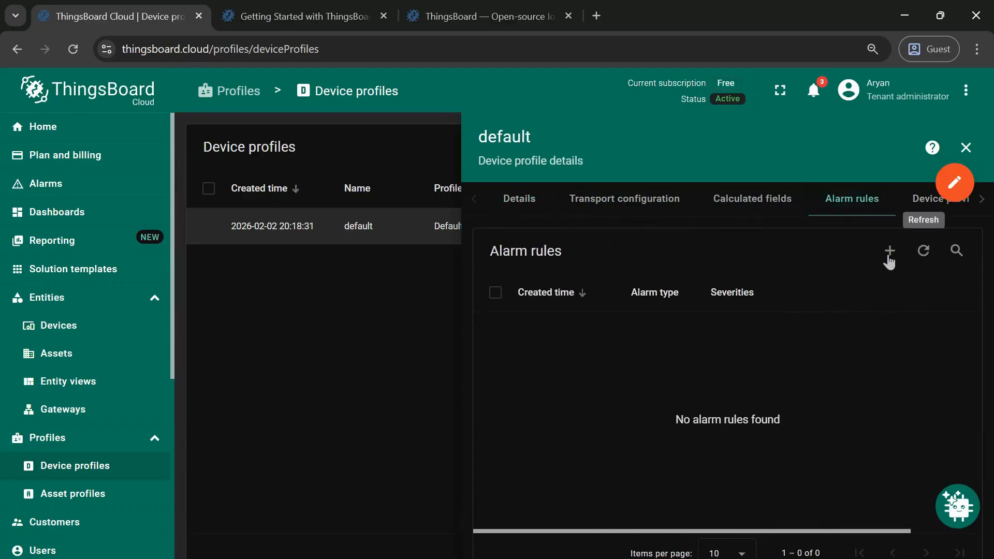
{"action": "left_click", "coordinate": [889, 251]}
{"action": "left_click", "coordinate": [829, 294]}
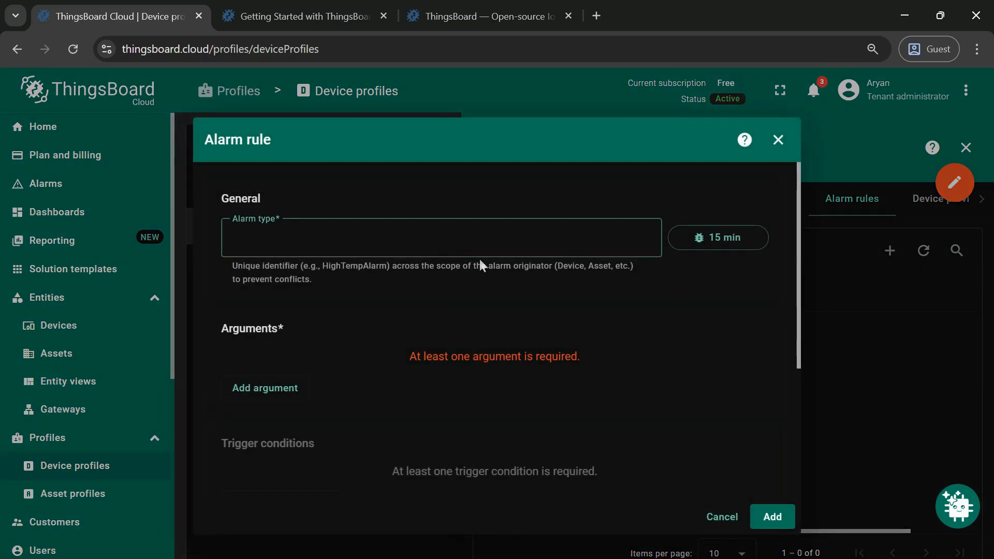
{"action": "left_click", "coordinate": [714, 517]}
- Create a new alarm rule with the alarm type "high temp"
{"action": "left_click", "coordinate": [890, 251]}
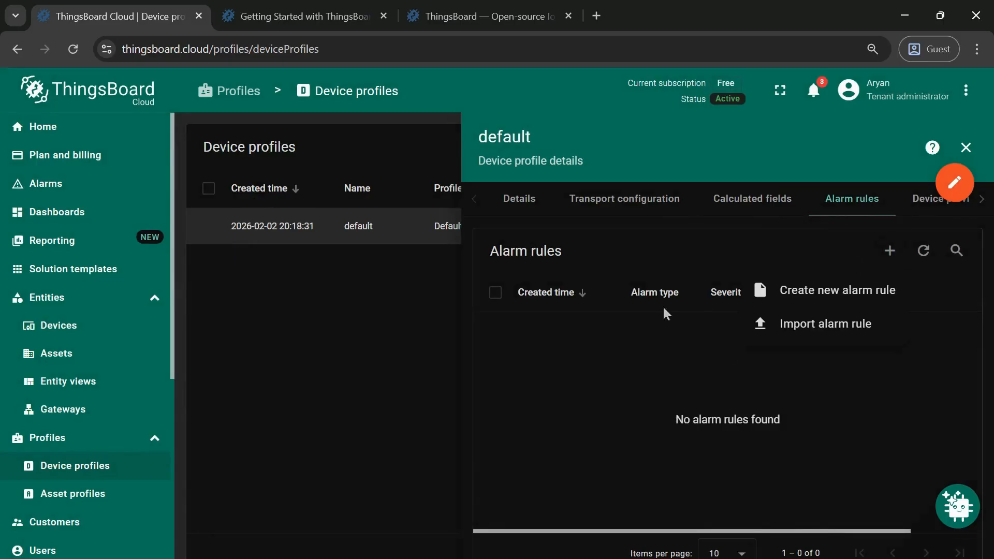
{"action": "left_click", "coordinate": [828, 300]}
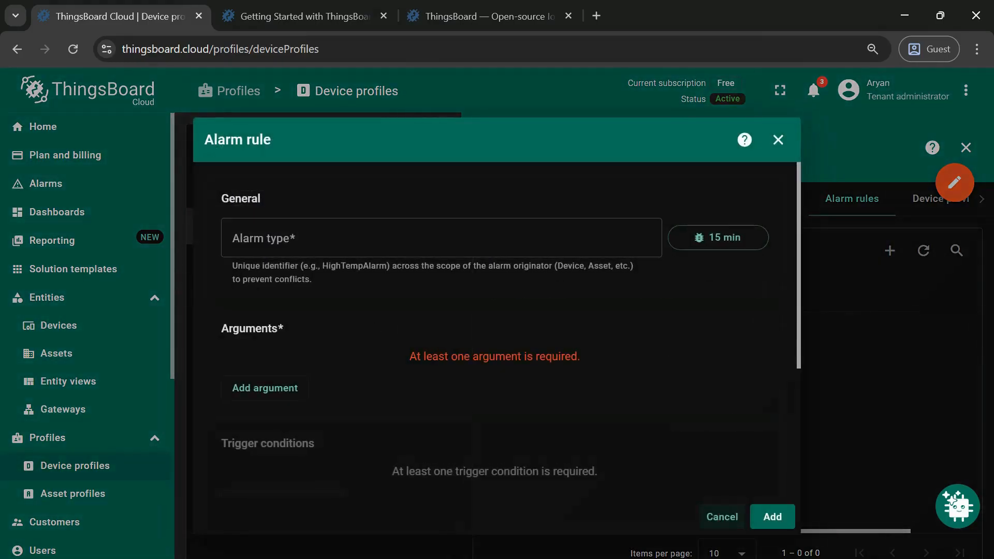
{"action": "left_click", "coordinate": [441, 237]}
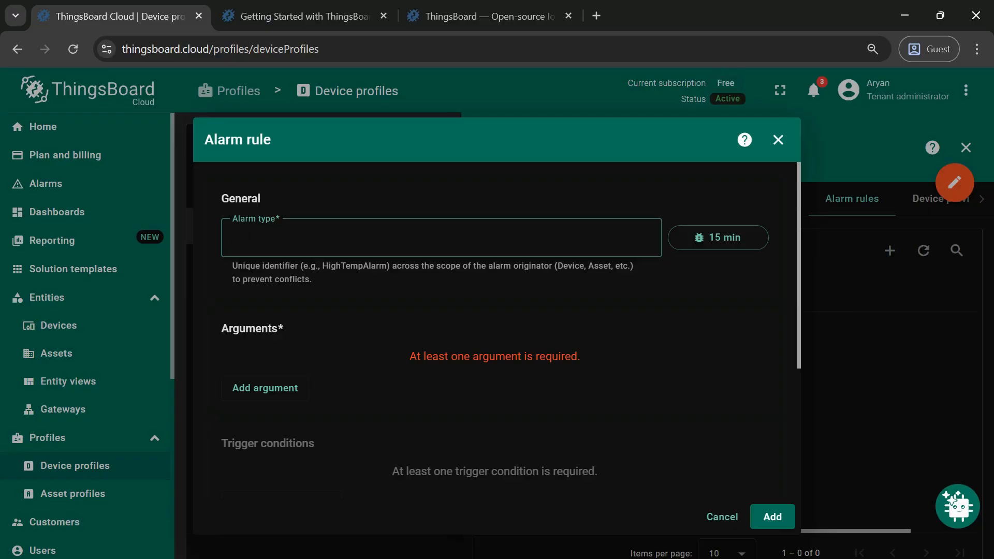
{"action": "type", "text": "high temp"}
- Add an argument from device my device using latest telemetry key temperature, named temperature
{"action": "left_click", "coordinate": [278, 397]}
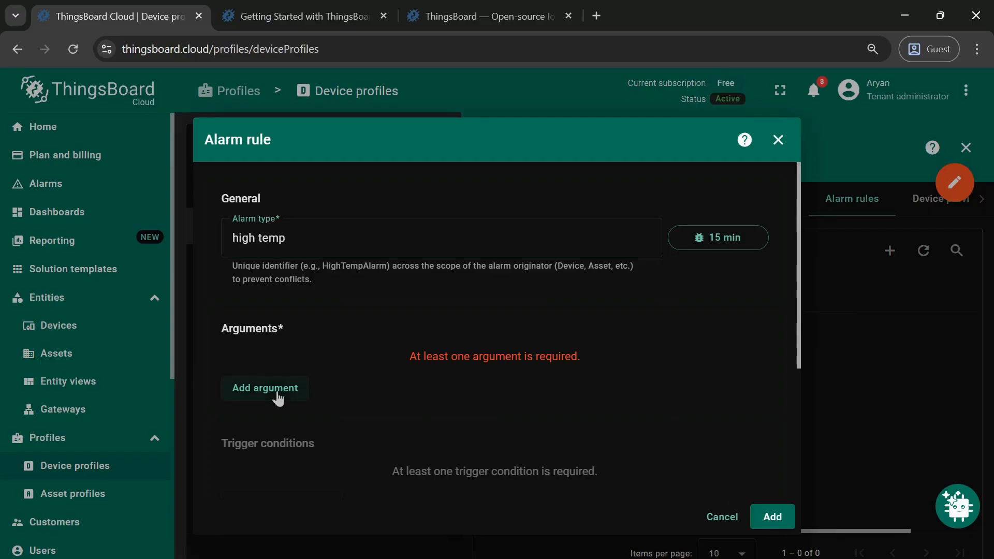
{"action": "left_click", "coordinate": [555, 283]}
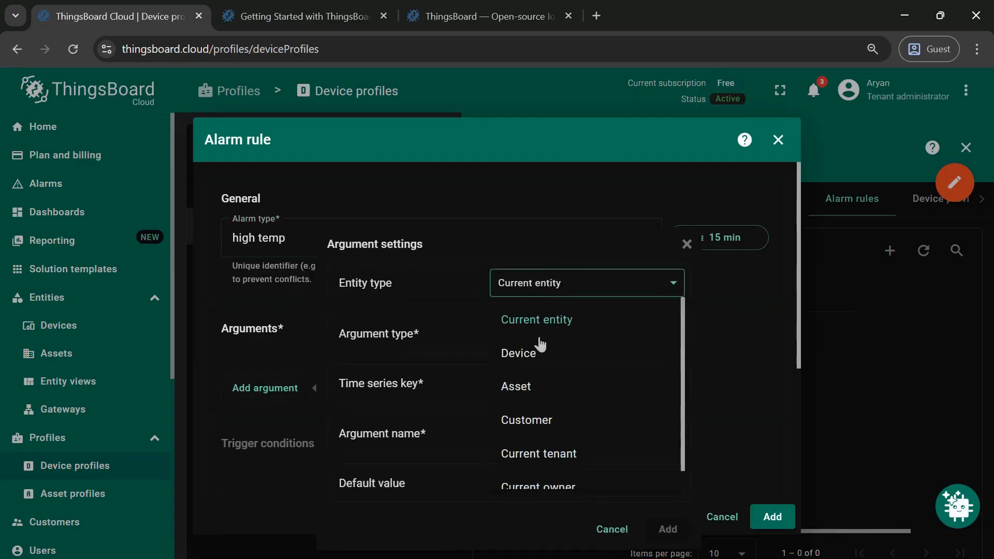
{"action": "left_click", "coordinate": [539, 347]}
{"action": "left_click", "coordinate": [537, 334]}
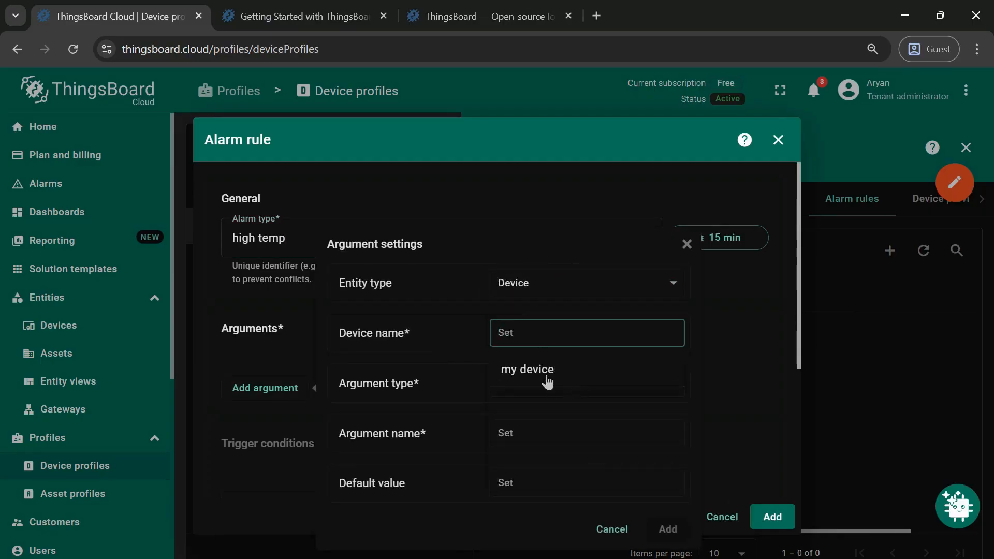
{"action": "left_click", "coordinate": [545, 374]}
{"action": "left_click", "coordinate": [551, 365]}
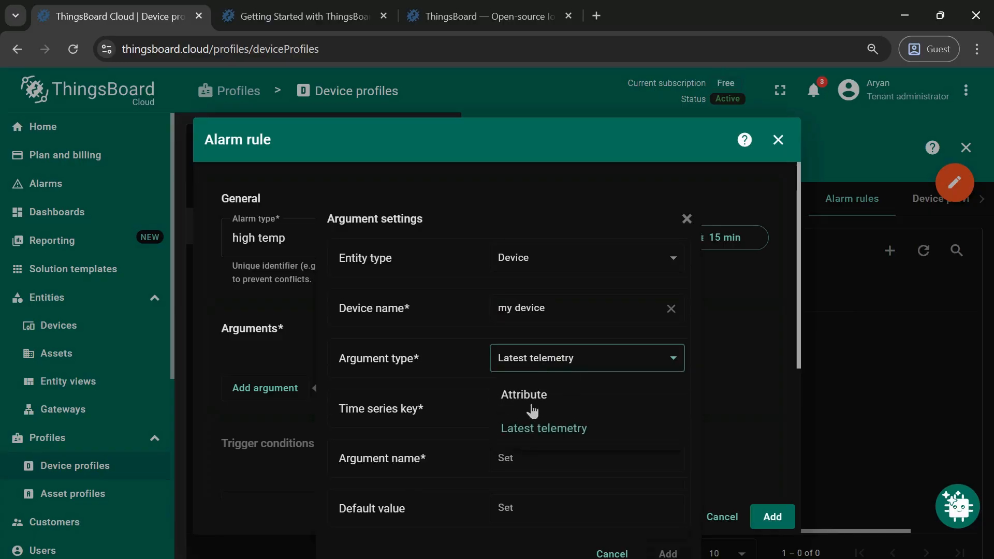
{"action": "left_click", "coordinate": [558, 362]}
{"action": "left_click", "coordinate": [567, 408]}
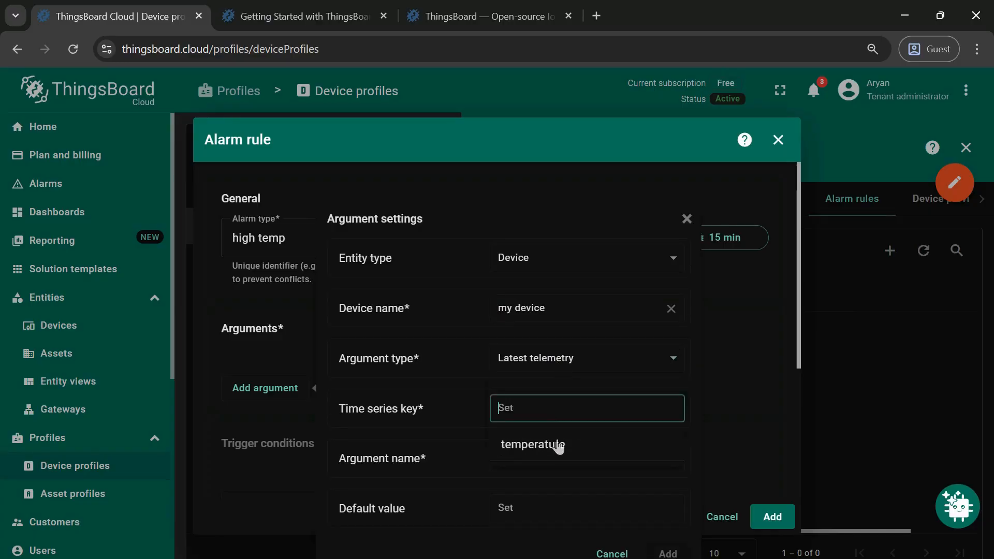
{"action": "left_click", "coordinate": [555, 444]}
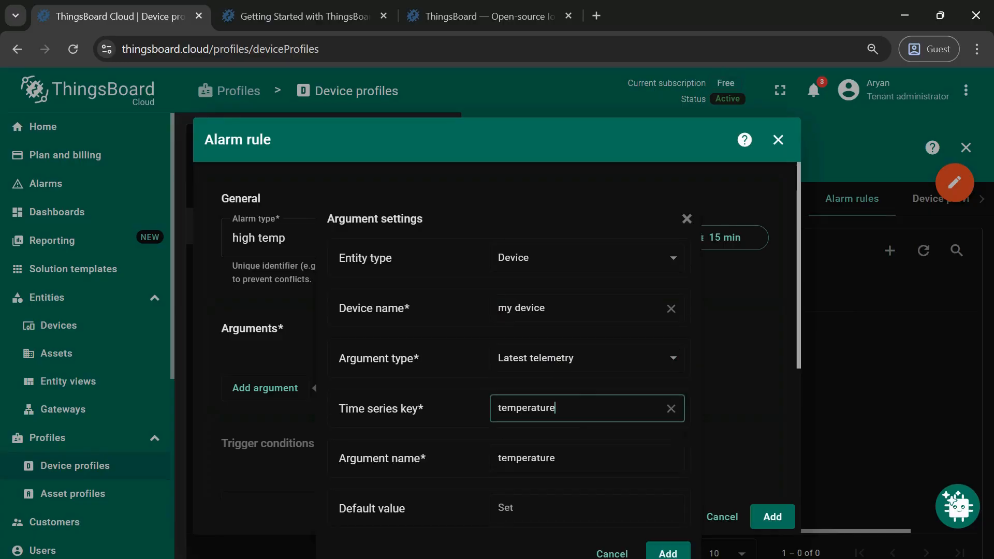
{"action": "left_click", "coordinate": [668, 553]}
- Add a trigger condition to the alarm rule with Critical severity
{"action": "scroll", "coordinate": [361, 421], "scroll_direction": "down", "scroll_amount": 2}
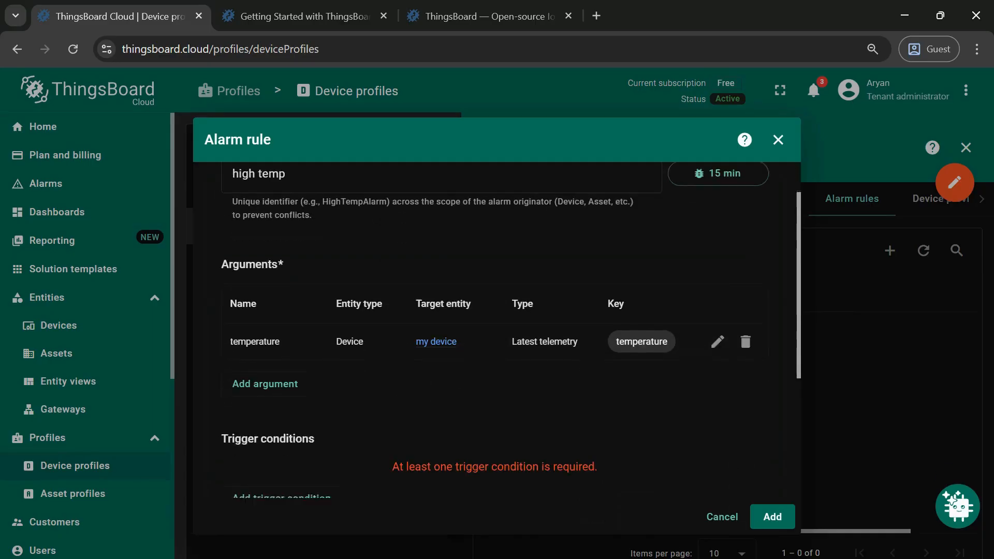
{"action": "scroll", "coordinate": [290, 378], "scroll_direction": "down", "scroll_amount": 2}
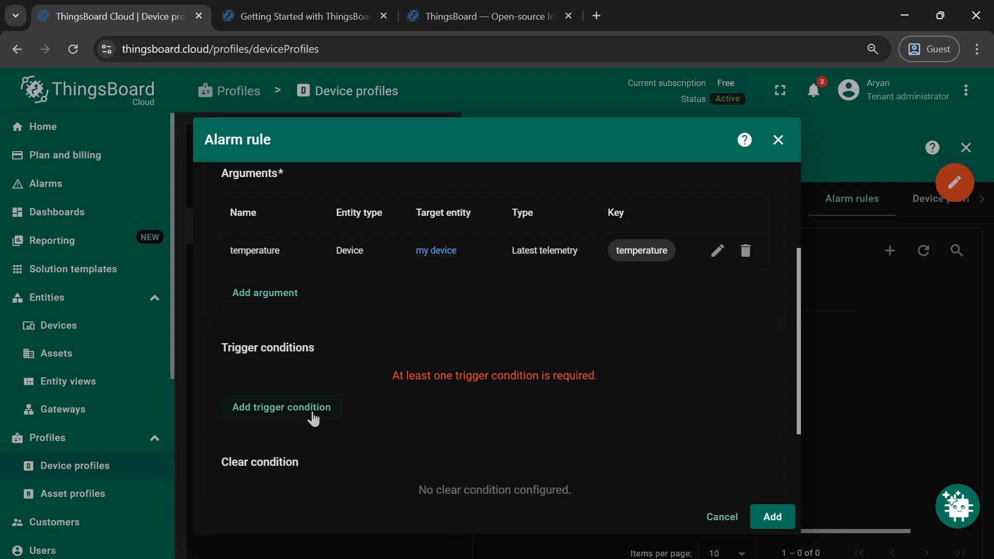
{"action": "left_click", "coordinate": [312, 409]}
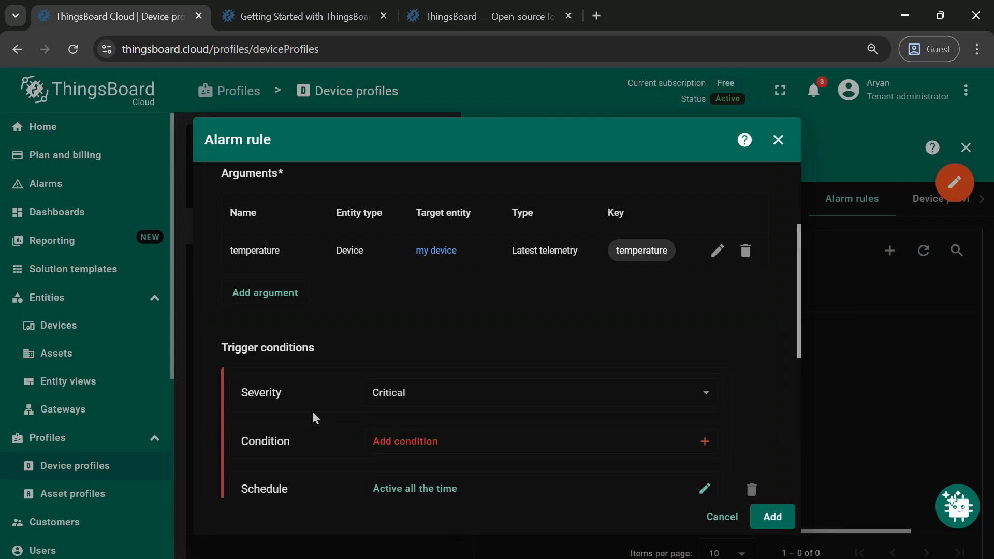
{"action": "scroll", "coordinate": [443, 412], "scroll_direction": "down", "scroll_amount": 2}
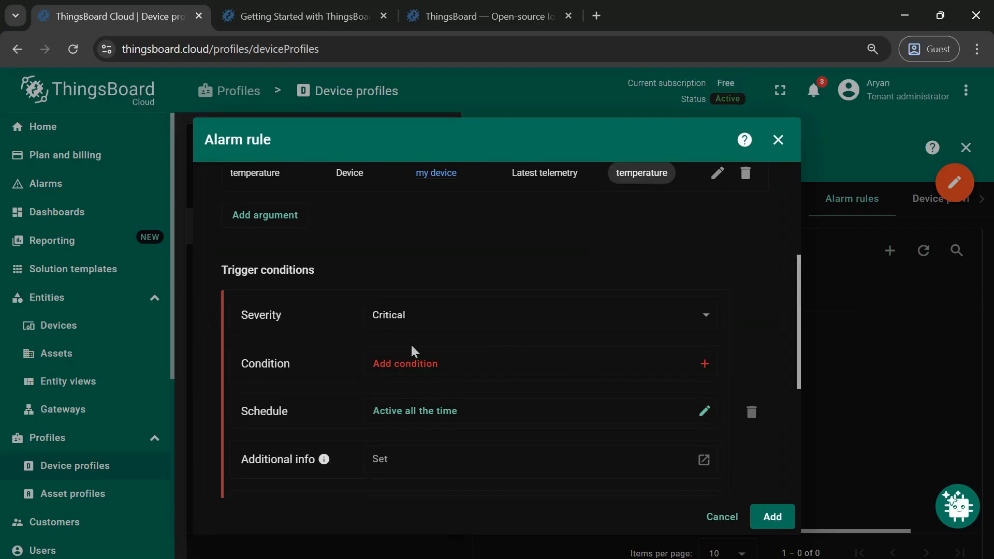
- Start an argument filter for the trigger condition on temperature with a Numeric value type
{"action": "left_click", "coordinate": [425, 369]}
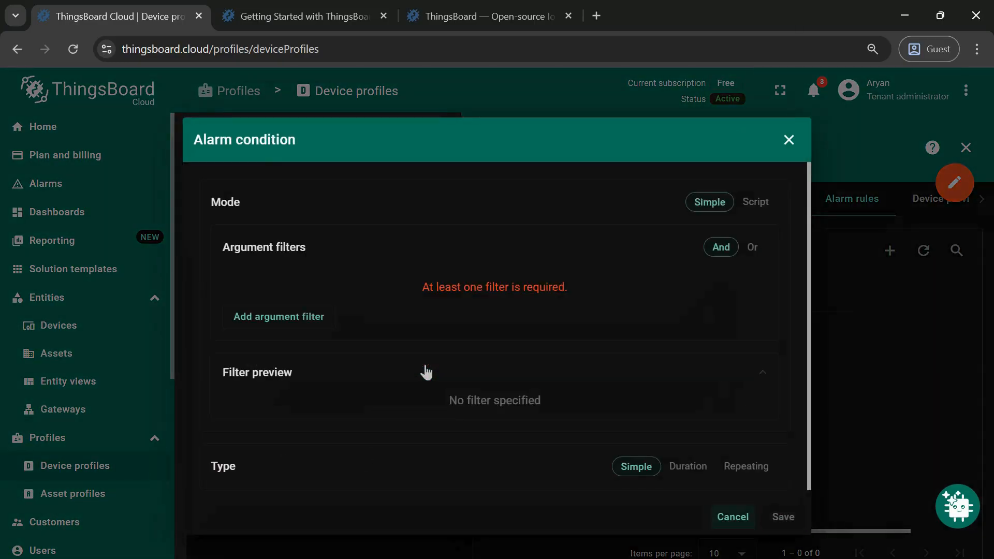
{"action": "left_click", "coordinate": [288, 322]}
{"action": "left_click", "coordinate": [289, 282]}
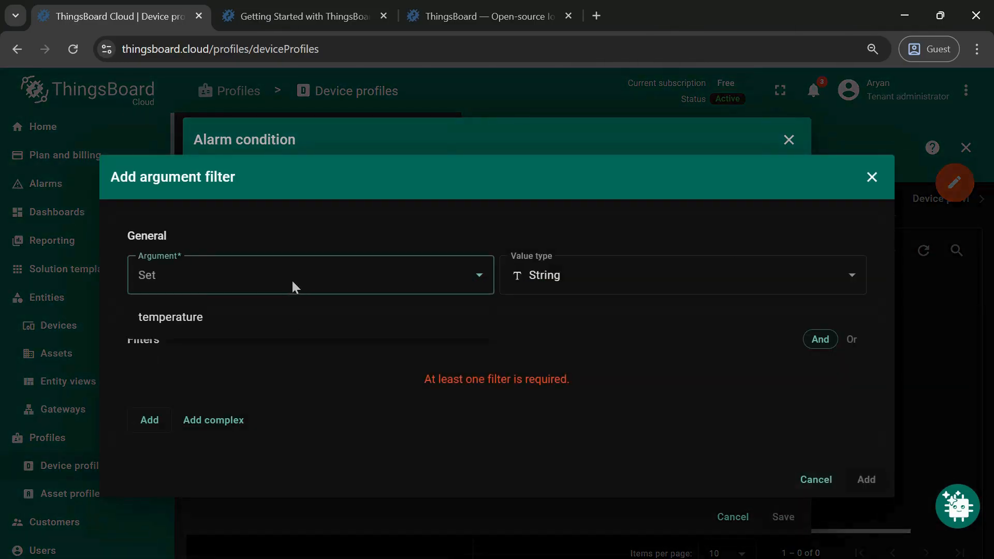
{"action": "left_click", "coordinate": [230, 324]}
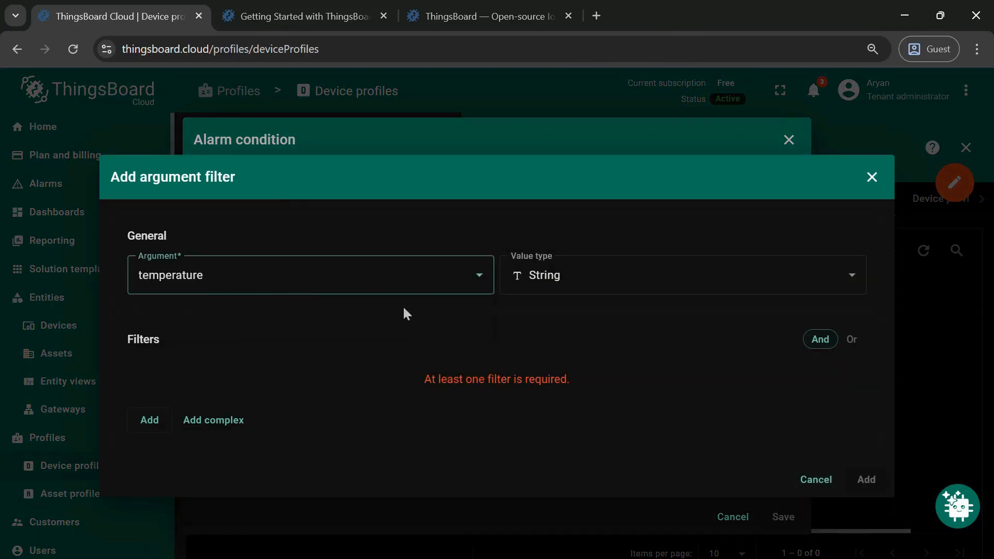
{"action": "left_click", "coordinate": [611, 282]}
{"action": "left_click", "coordinate": [571, 351]}
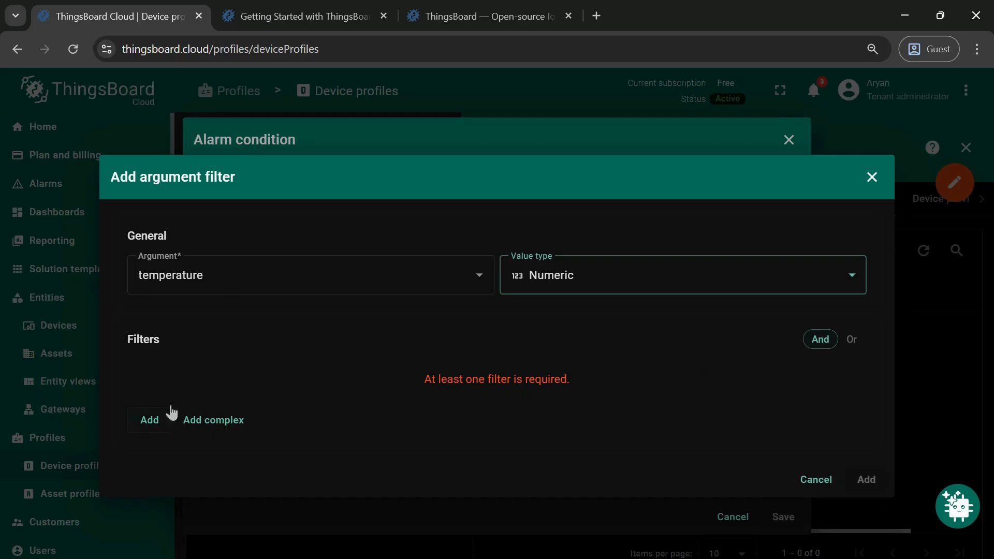
- Add a filter requiring temperature greater than a static value of 30
{"action": "left_click", "coordinate": [150, 420]}
{"action": "left_click", "coordinate": [192, 397]}
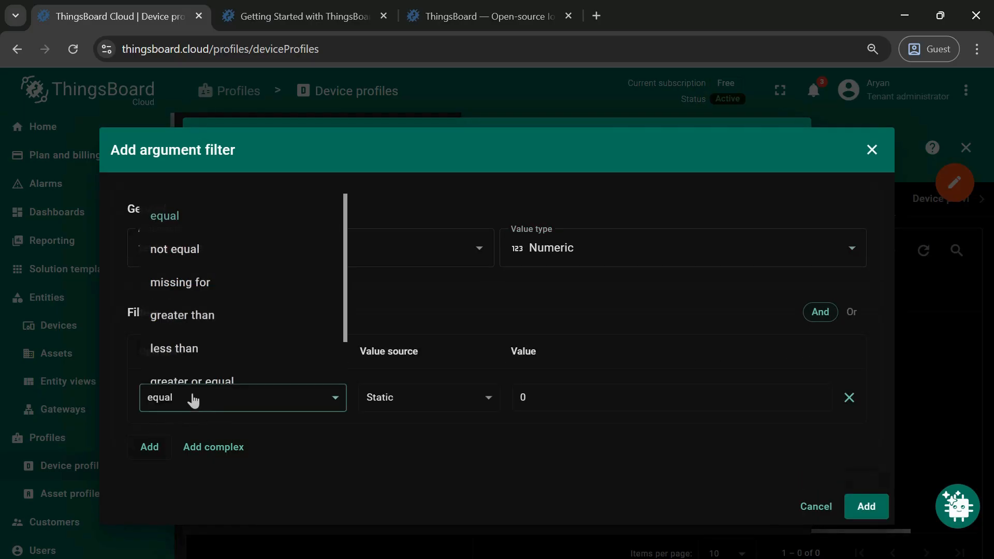
{"action": "left_click", "coordinate": [198, 322]}
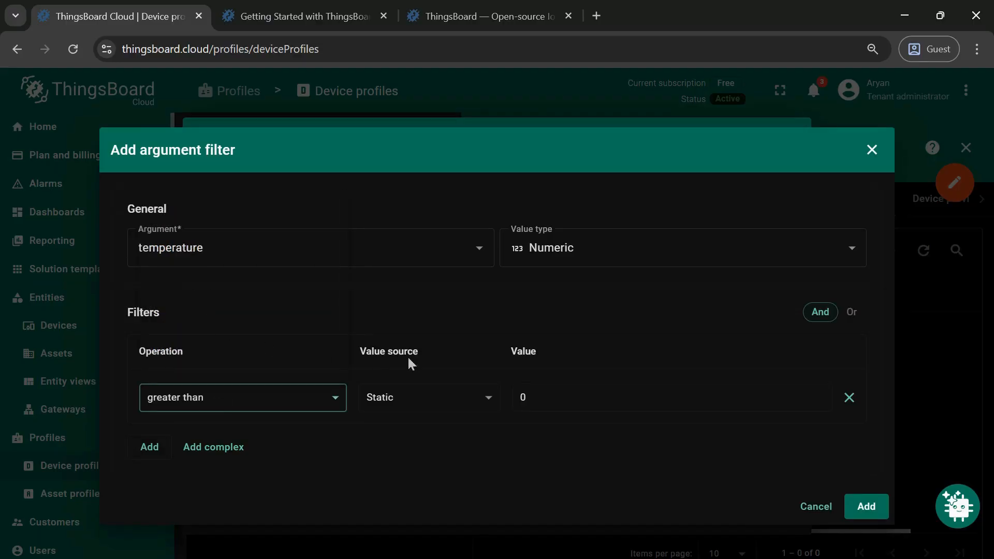
{"action": "left_click", "coordinate": [456, 399]}
{"action": "left_click", "coordinate": [434, 444]}
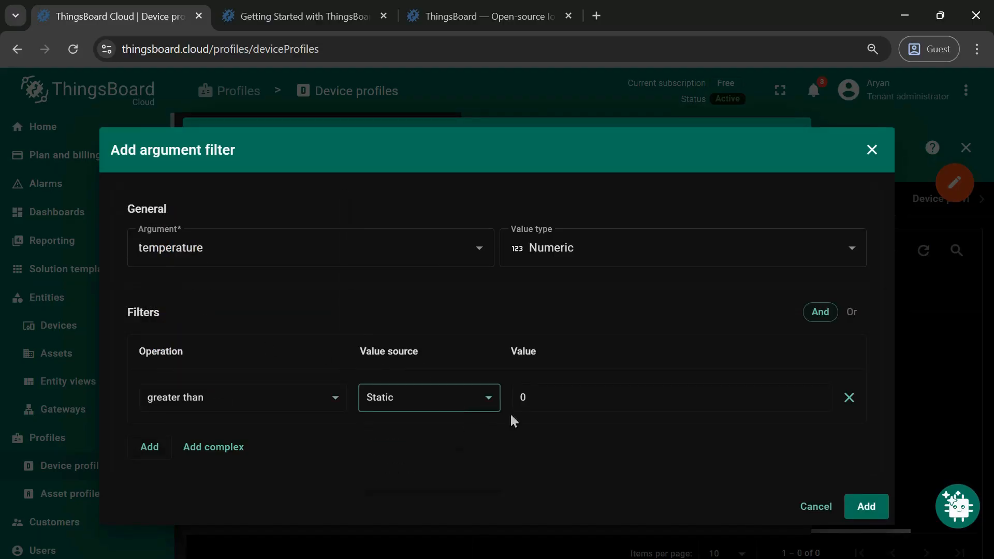
{"action": "left_click", "coordinate": [566, 409]}
{"action": "key", "text": "BackSpace"}
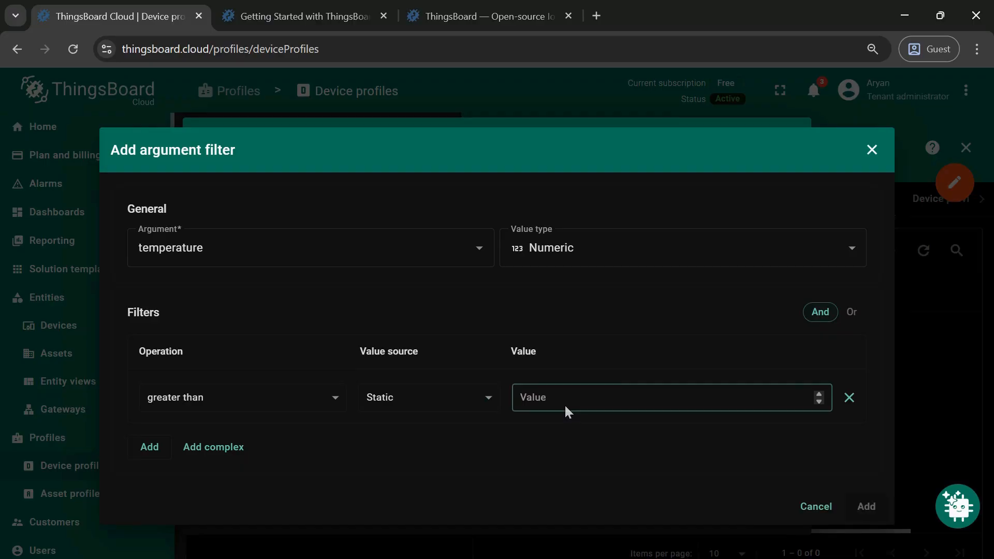
{"action": "type", "text": "30"}
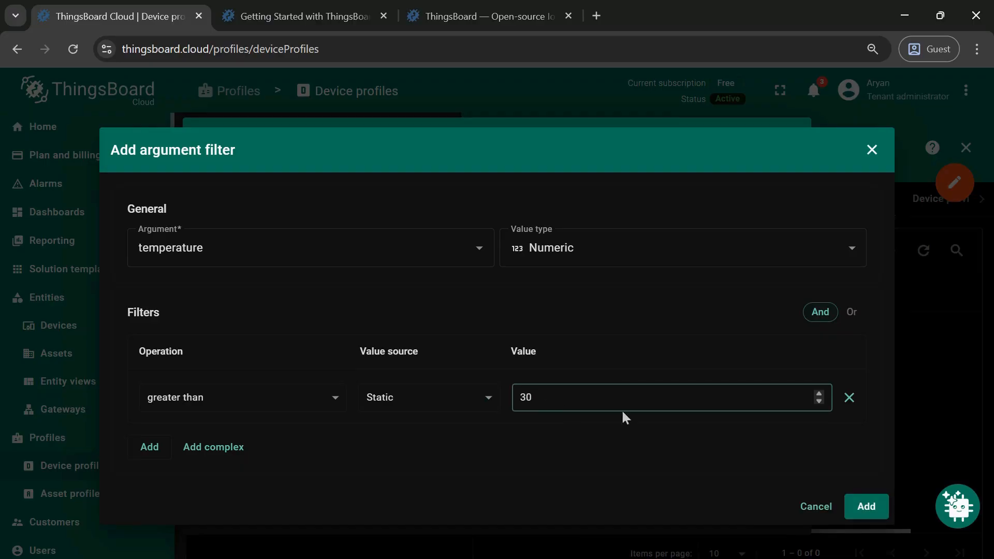
{"action": "left_click", "coordinate": [867, 506]}
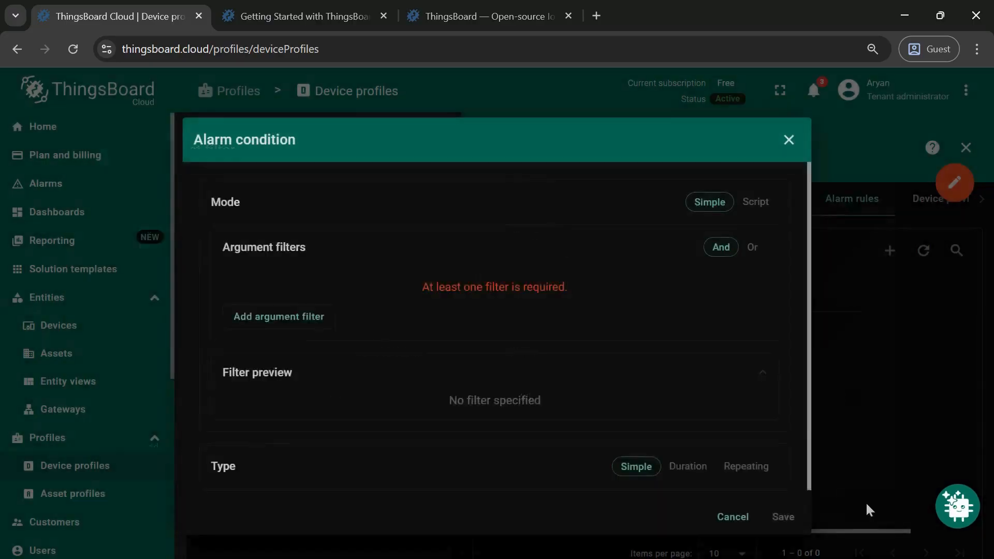
- Save the alarm condition and add the high temp alarm rule to the default profile
{"action": "scroll", "coordinate": [552, 374], "scroll_direction": "down", "scroll_amount": 2}
{"action": "left_click", "coordinate": [783, 517]}
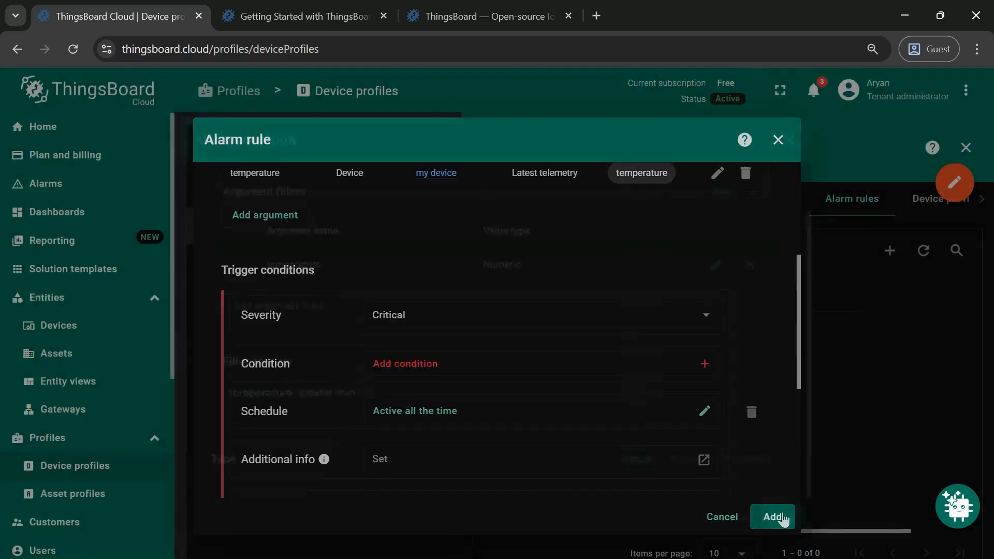
{"action": "left_click", "coordinate": [771, 517]}
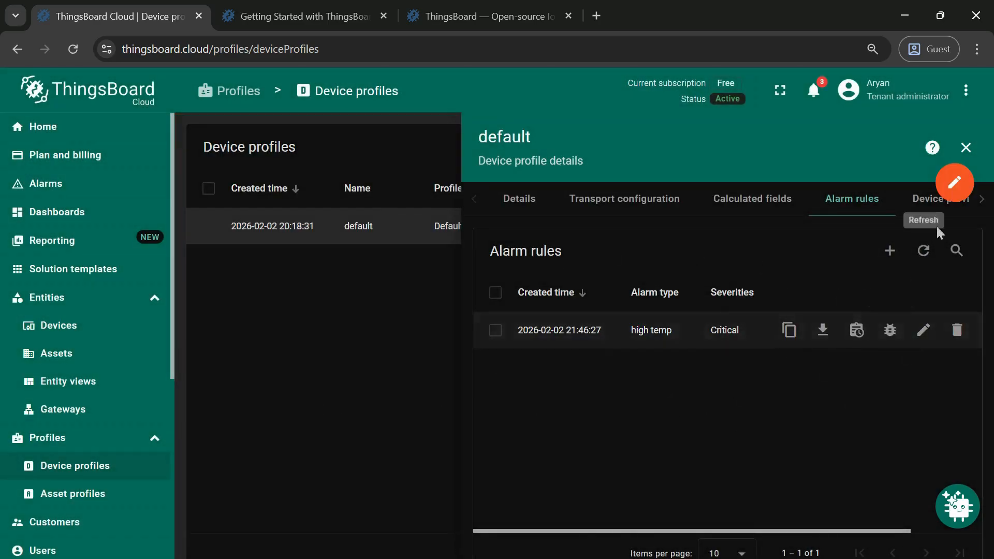
{"action": "left_click", "coordinate": [966, 147]}
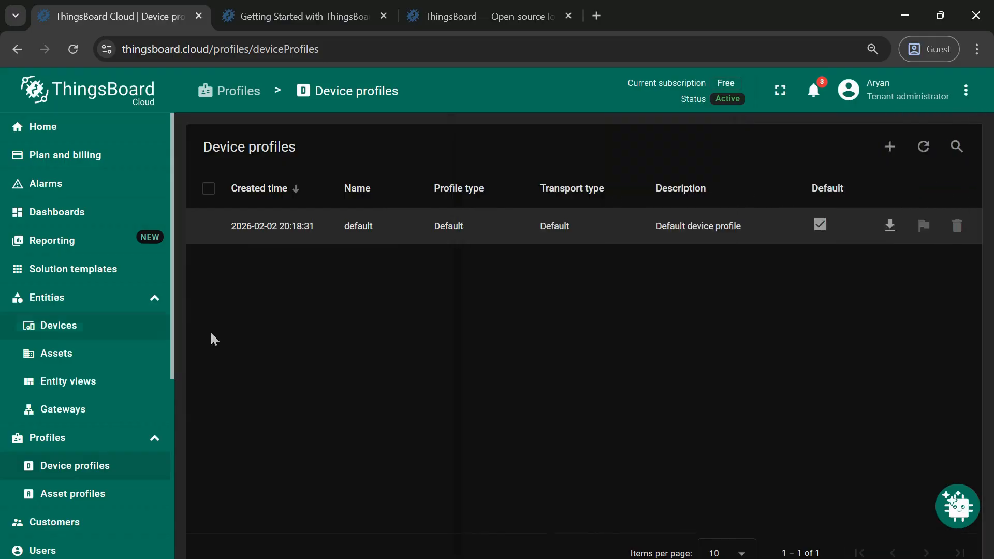
- Open my dashboard from the dashboards list
{"action": "left_click", "coordinate": [100, 215]}
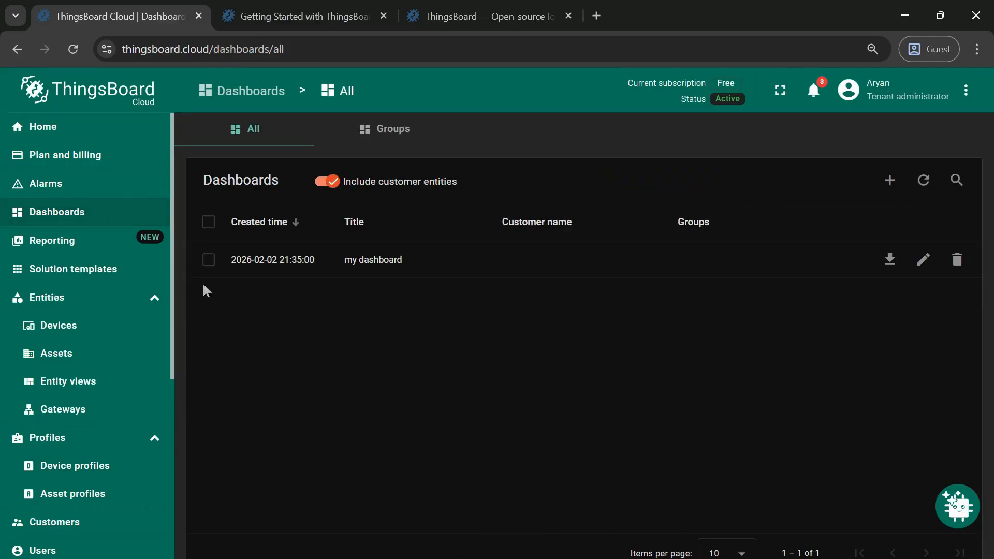
{"action": "left_click", "coordinate": [344, 259]}
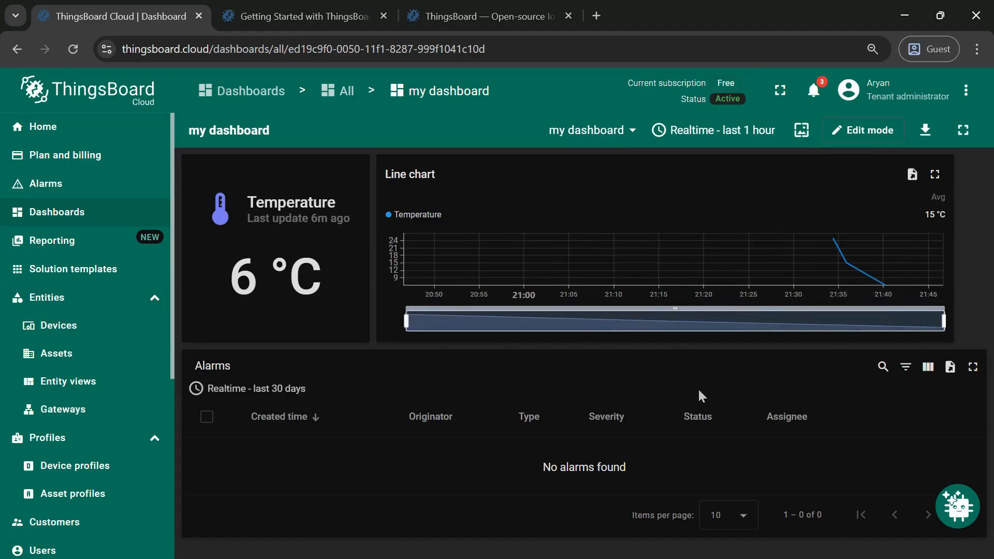
- Switch to Command Prompt and resend the telemetry curl command with the temperature changed to 35
{"action": "key", "text": "alt+Tab"}
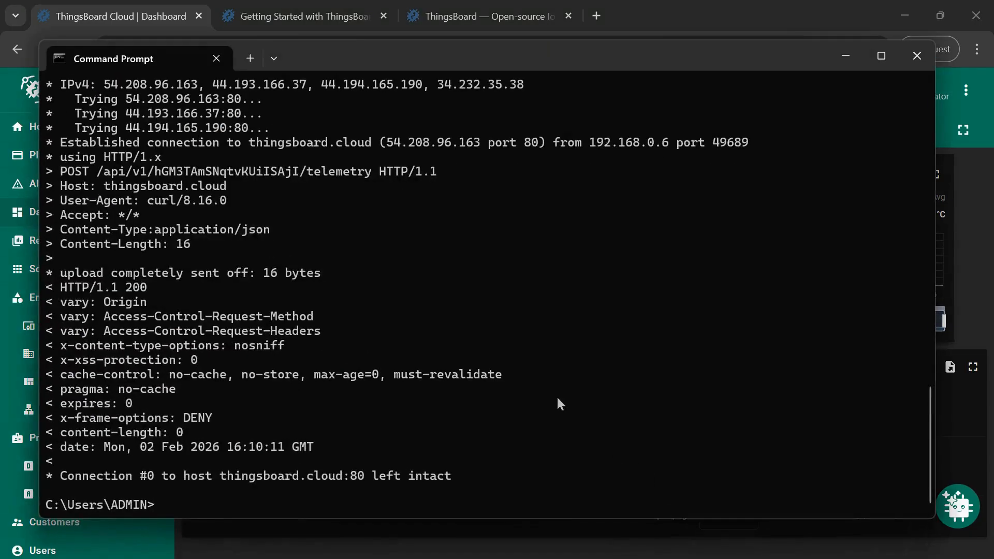
{"action": "key", "text": "Up"}
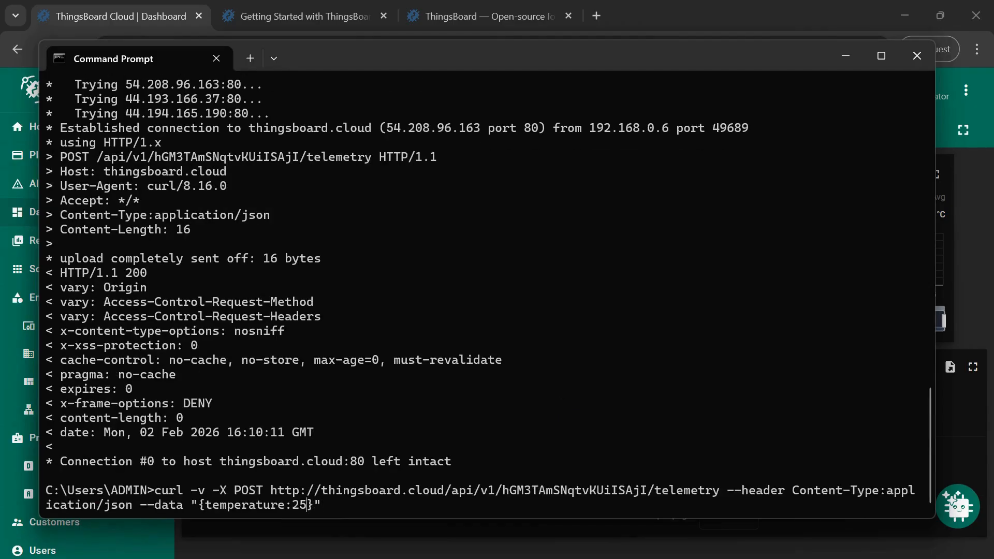
{"action": "key", "text": "BackSpace"}
{"action": "key", "text": "BackSpace"}
{"action": "type", "text": "35"}
{"action": "key", "text": "Return"}
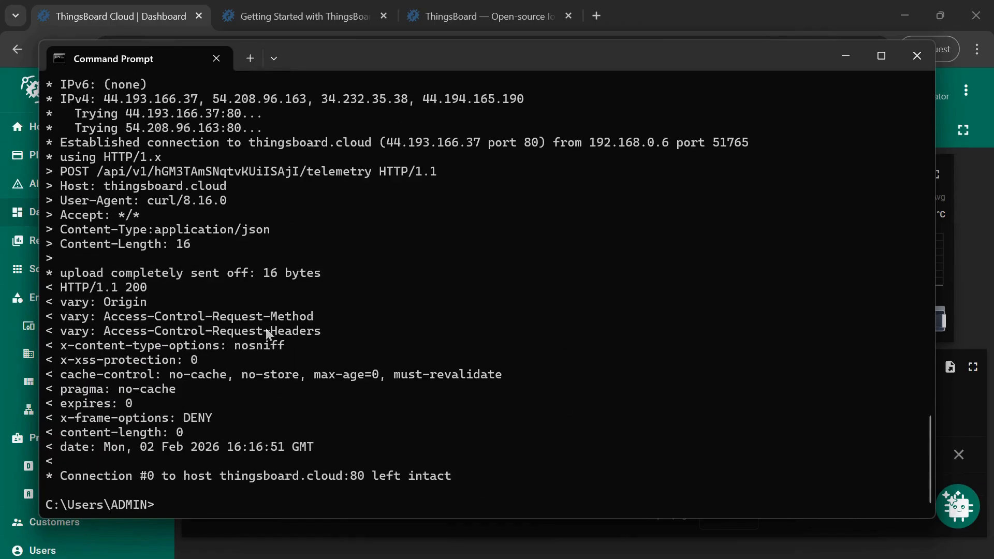
- Return to the dashboard and inspect the alarms table and the new alarm notification
{"action": "left_click", "coordinate": [845, 58]}
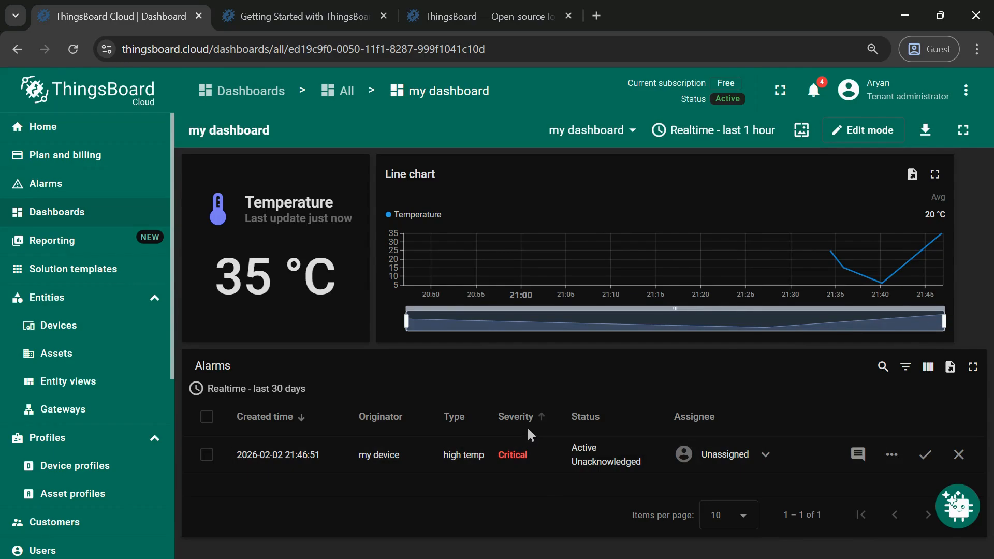
{"action": "left_click", "coordinate": [814, 91]}
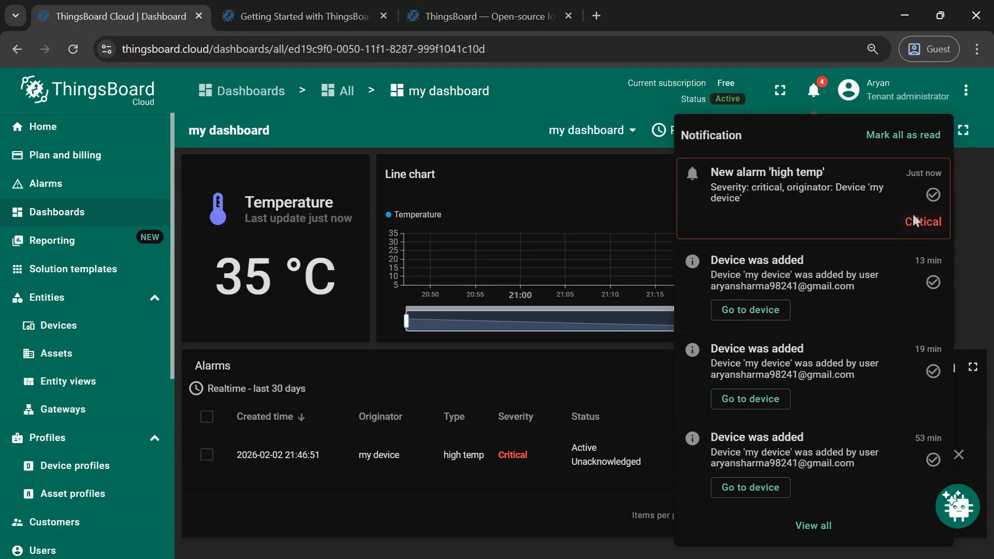
{"action": "left_click", "coordinate": [971, 236]}
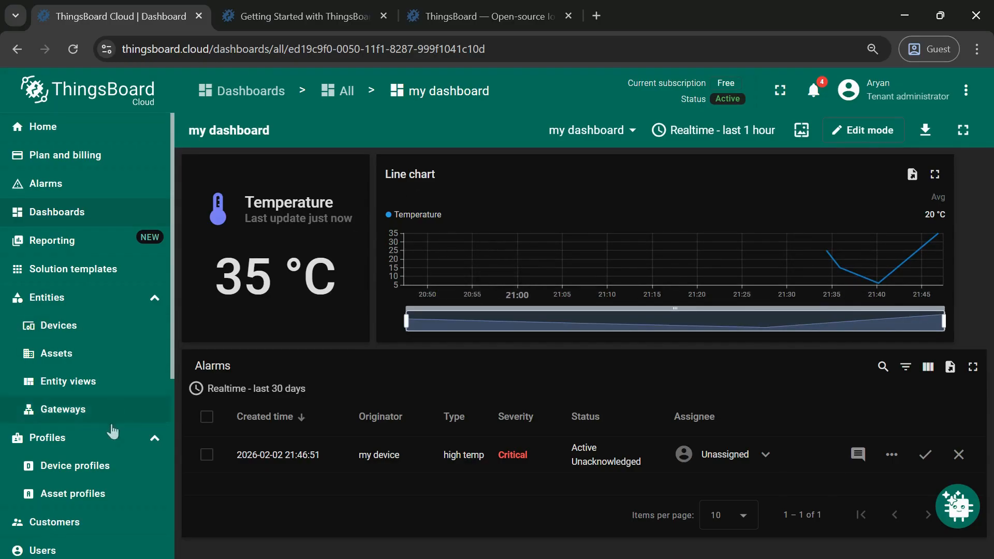
- Browse the Customers and Devices lists and reopen my dashboard
{"action": "left_click", "coordinate": [108, 518]}
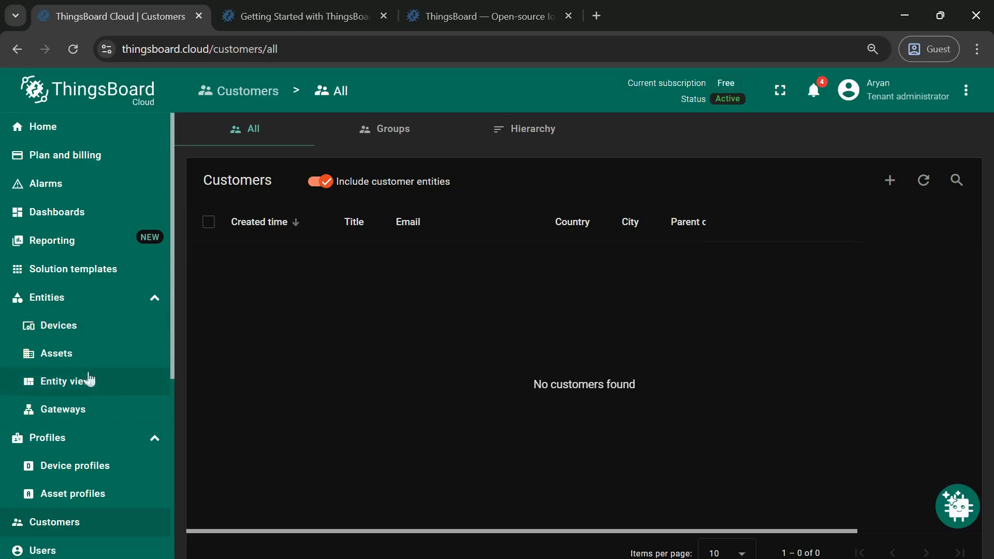
{"action": "left_click", "coordinate": [79, 326]}
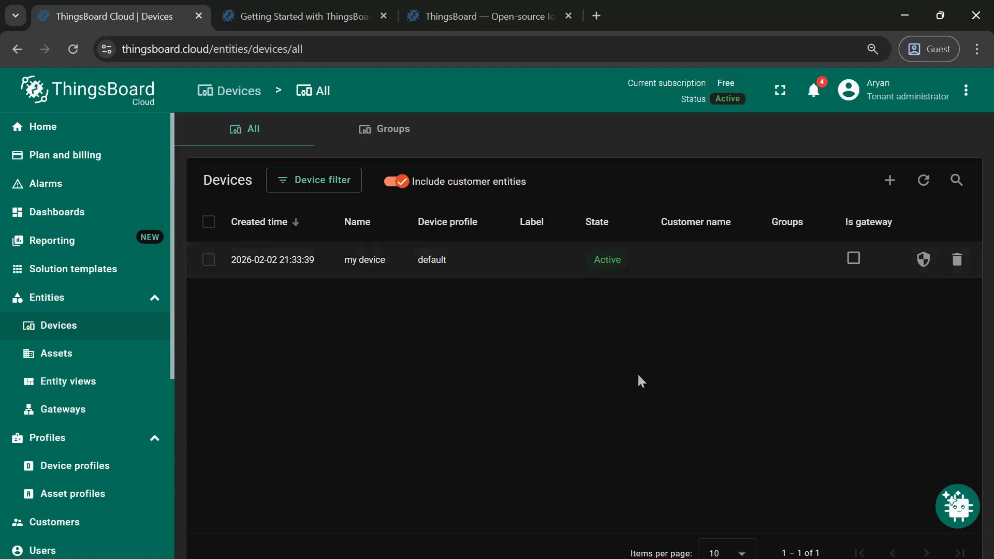
{"action": "left_click", "coordinate": [117, 216]}
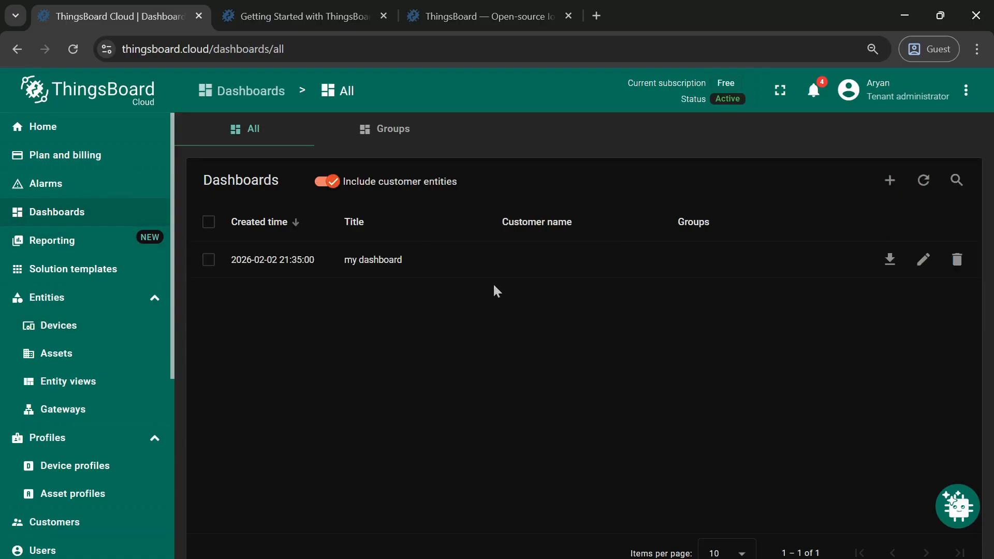
{"action": "left_click", "coordinate": [637, 260]}
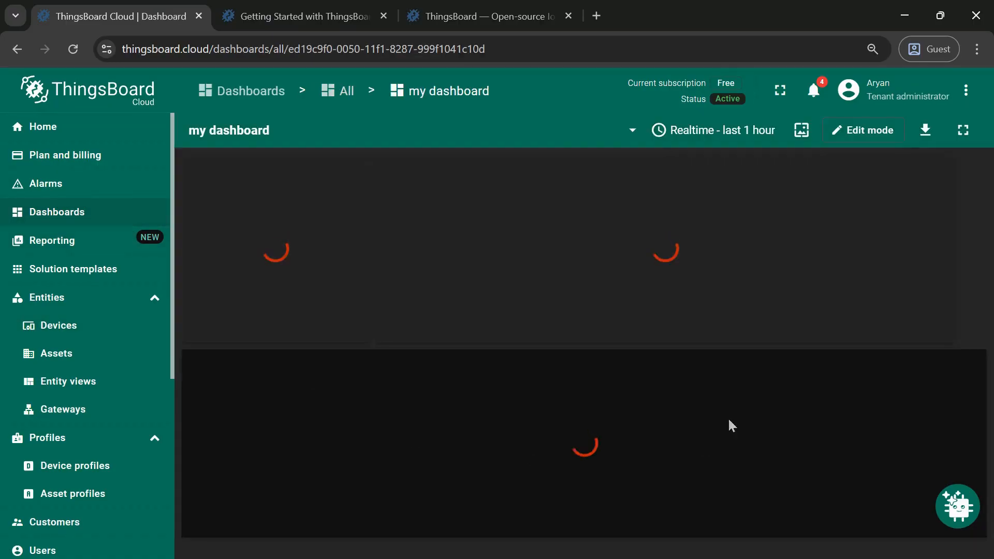